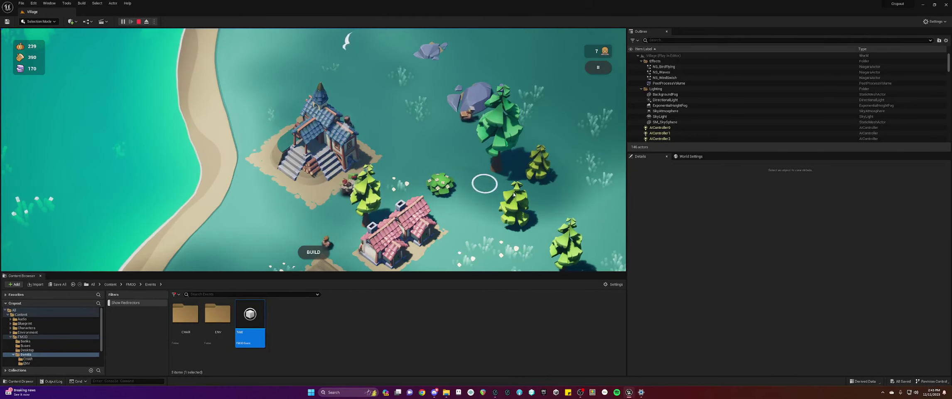
# Step: Examine the villagers moving around the town hall, houses and crops in the running village game
pyautogui.moveTo(516, 230); pyautogui.dragTo(515, 125)
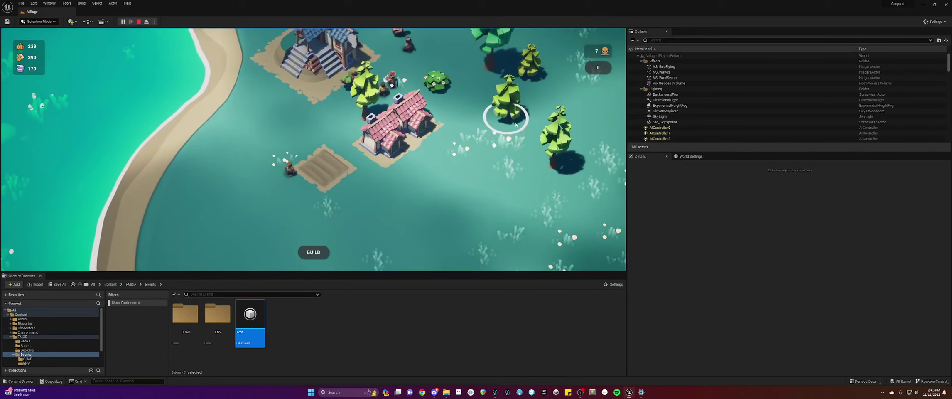
pyautogui.scroll(3, 478, 158)
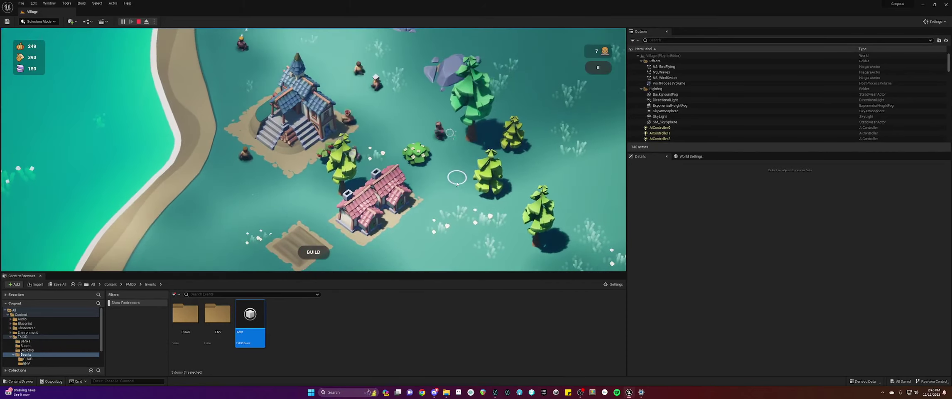
pyautogui.moveTo(457, 184); pyautogui.dragTo(516, 212)
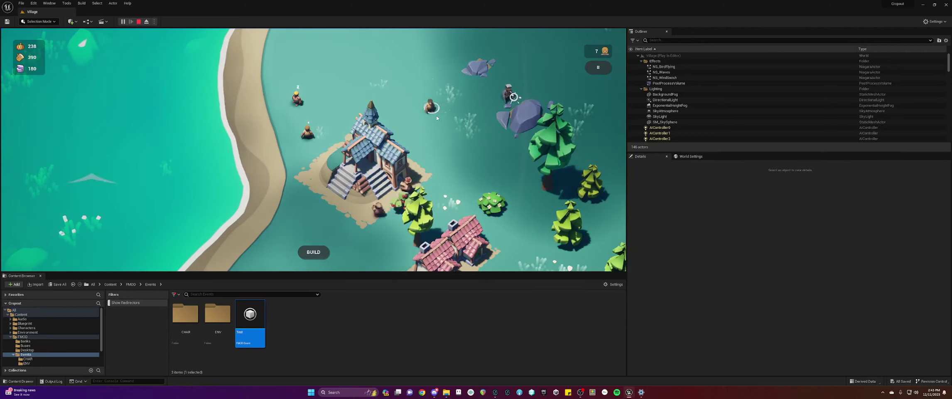
pyautogui.moveTo(307, 118); pyautogui.dragTo(303, 103)
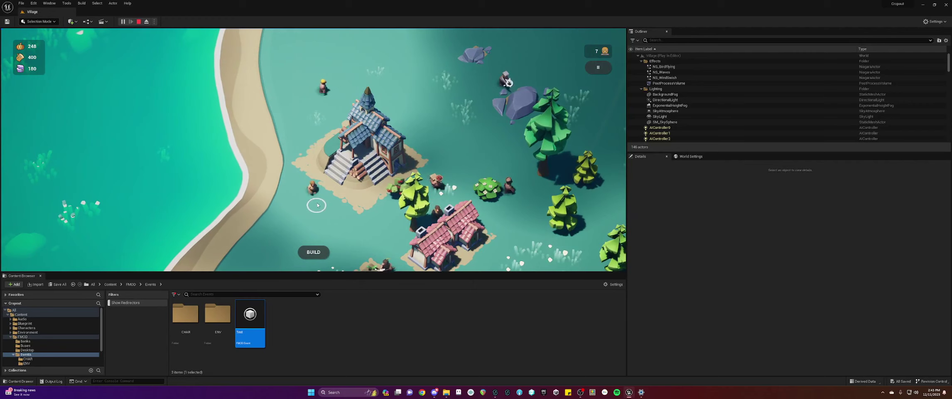
pyautogui.moveTo(376, 230); pyautogui.dragTo(365, 179)
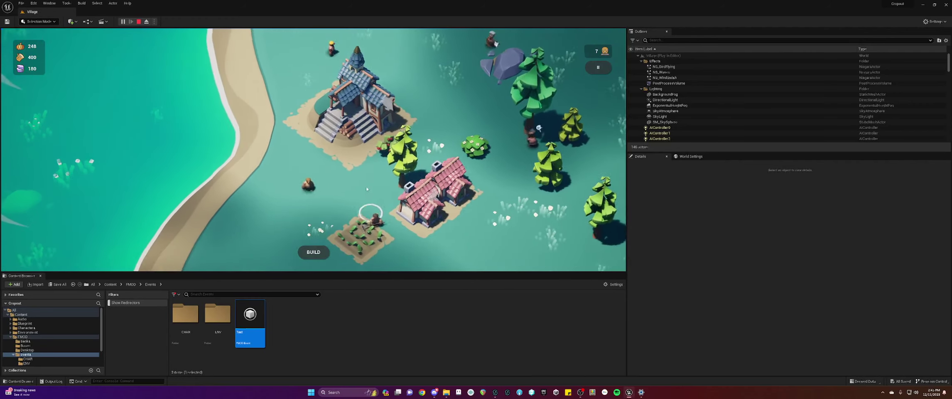
pyautogui.moveTo(332, 104); pyautogui.dragTo(306, 132)
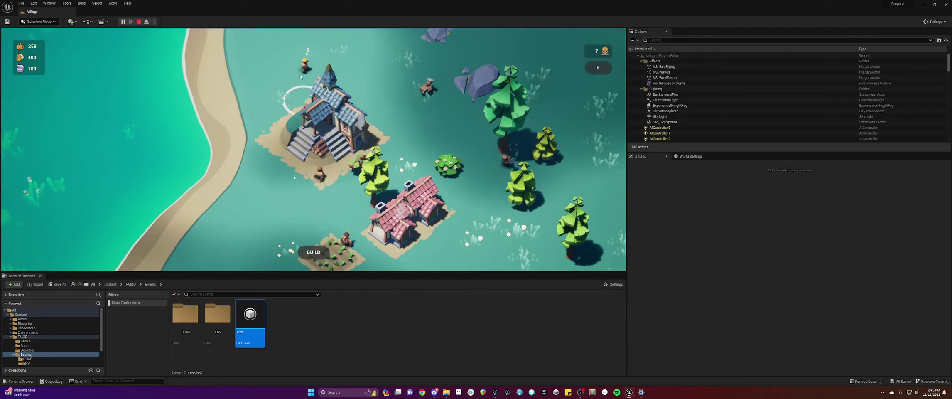
pyautogui.moveTo(300, 77); pyautogui.dragTo(312, 142)
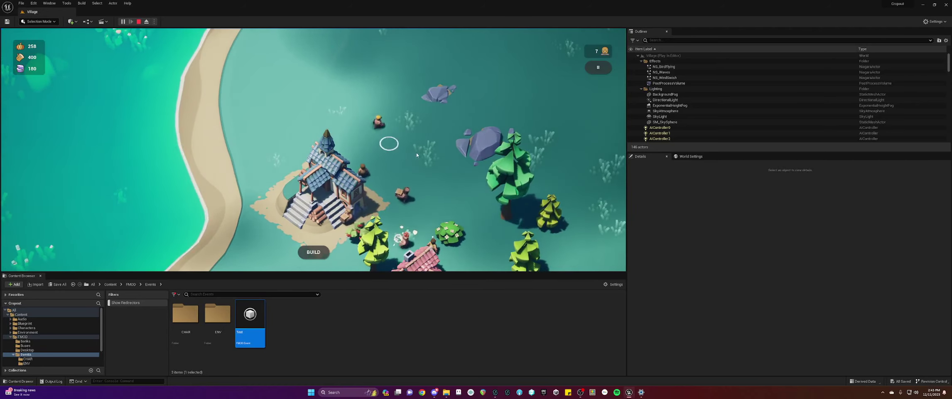
pyautogui.moveTo(417, 154); pyautogui.dragTo(374, 105)
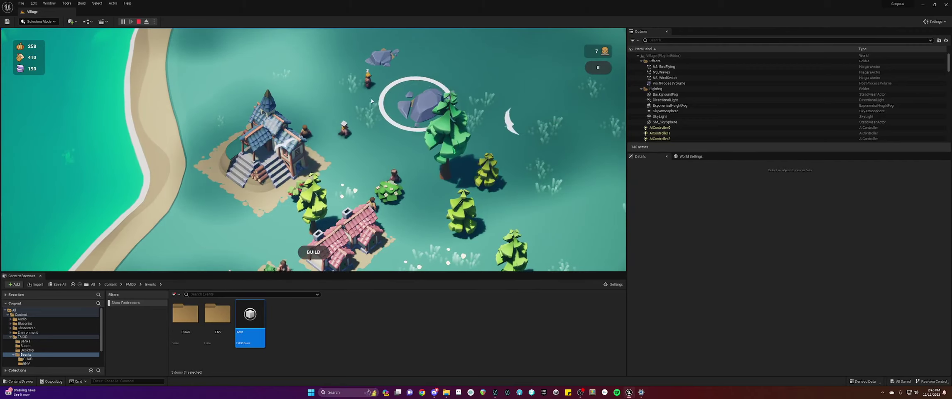
pyautogui.moveTo(376, 132); pyautogui.dragTo(374, 154)
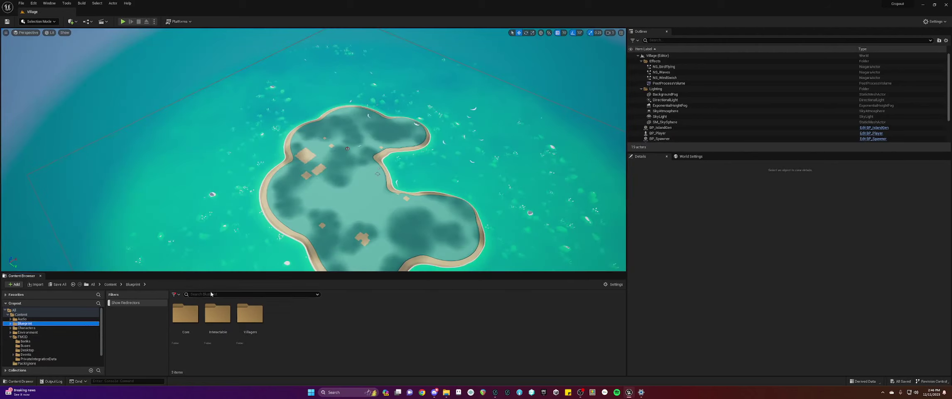
# Step: Open the BP_Villager blueprint from the Blueprint/Villagers folder and look over its Stop Job function and class defaults
pyautogui.click(210, 293)
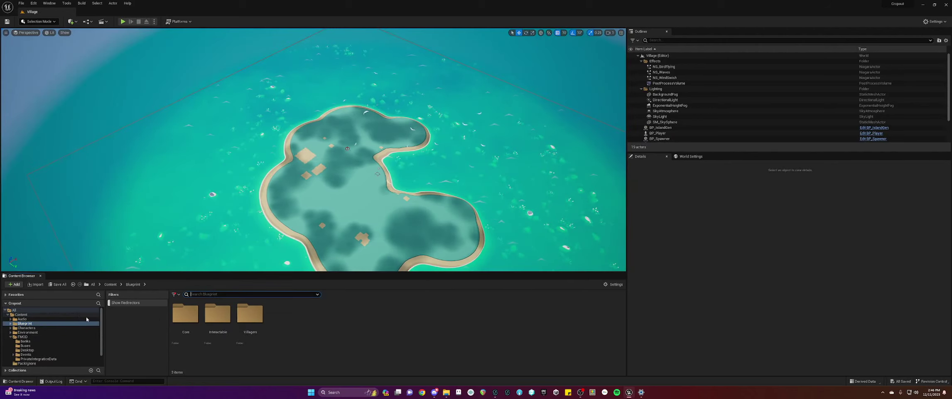
pyautogui.doubleClick(249, 313)
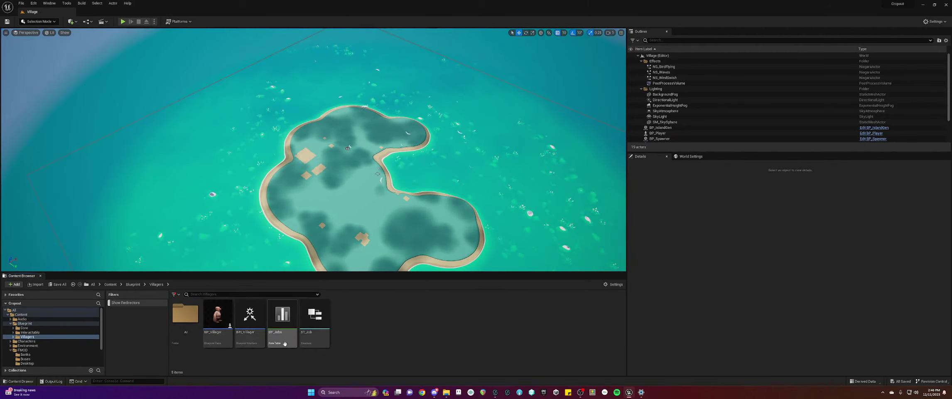
pyautogui.click(215, 314)
pyautogui.doubleClick(215, 314)
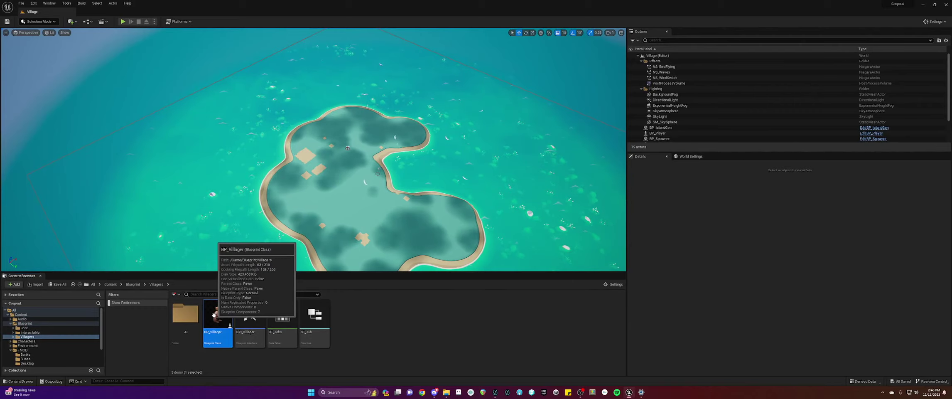
pyautogui.moveTo(322, 266); pyautogui.dragTo(300, 201, button='right')
pyautogui.moveTo(406, 218); pyautogui.dragTo(337, 240, button='right')
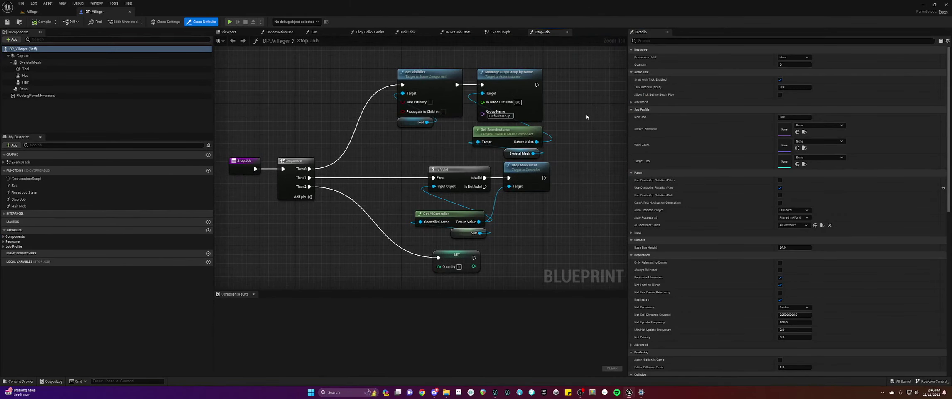
pyautogui.scroll(-6, 716, 255)
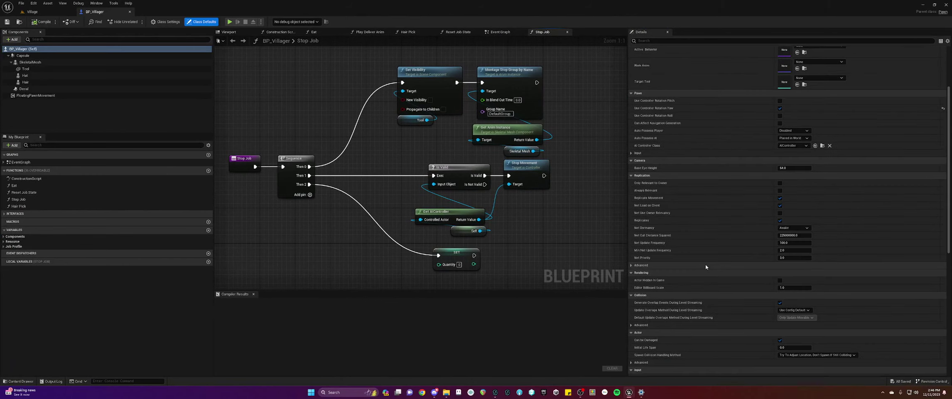
# Step: Examine the Change Job section of BP_Villager's Event Graph, focusing on the Async Load Behavior Tree nodes
pyautogui.click(498, 32)
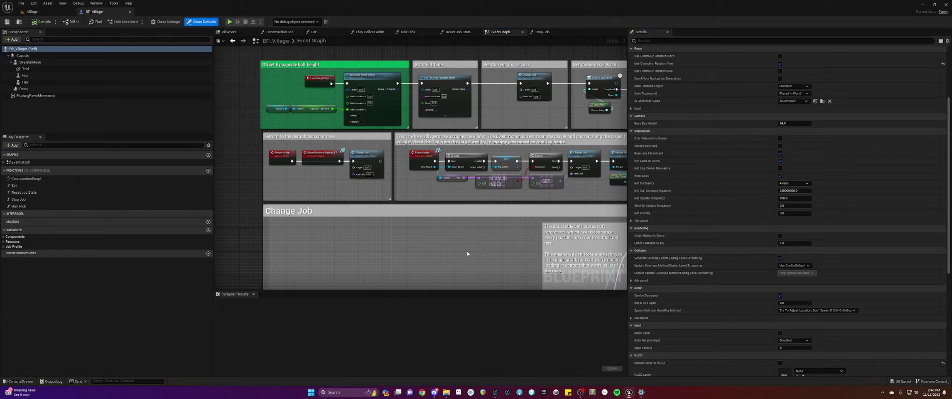
pyautogui.moveTo(467, 253); pyautogui.dragTo(278, 195, button='right')
pyautogui.scroll(1, 540, 114)
pyautogui.moveTo(540, 114); pyautogui.dragTo(459, 41, button='right')
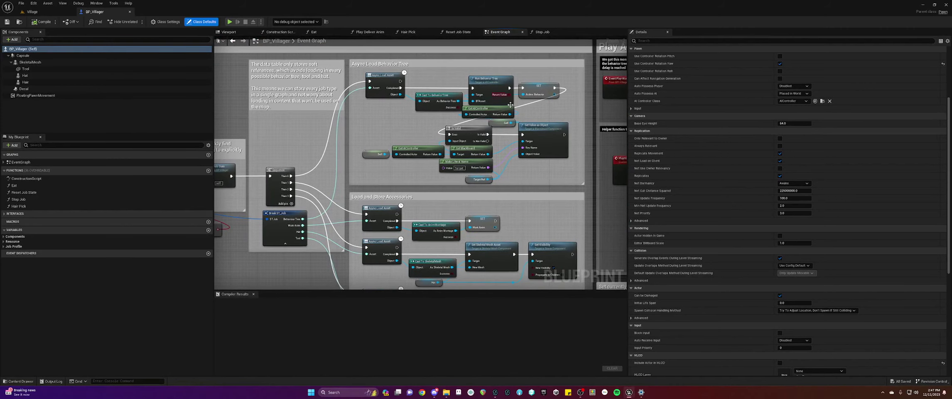
pyautogui.moveTo(445, 140); pyautogui.dragTo(349, 138, button='right')
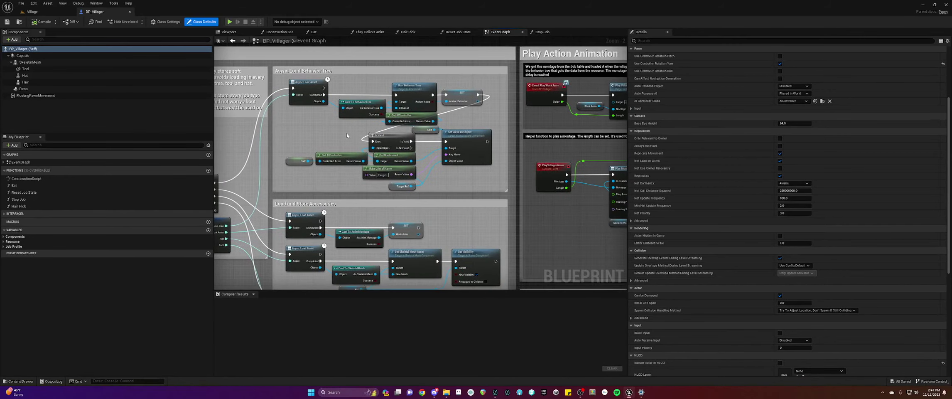
pyautogui.scroll(2, 347, 135)
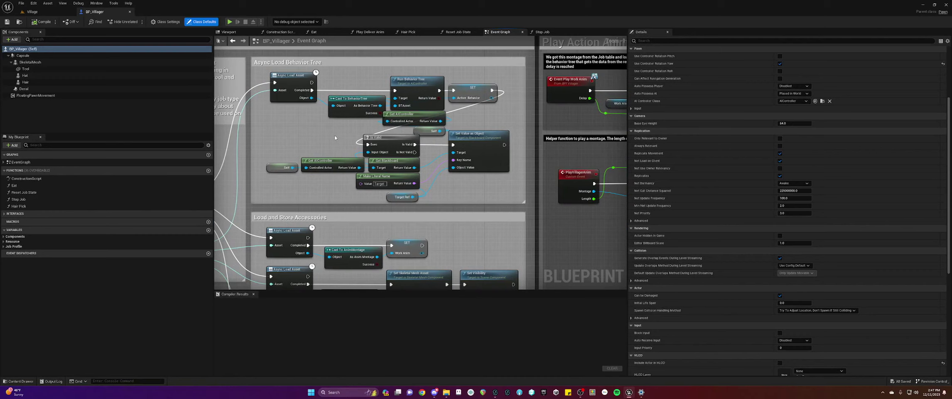
pyautogui.moveTo(334, 135); pyautogui.dragTo(332, 117, button='right')
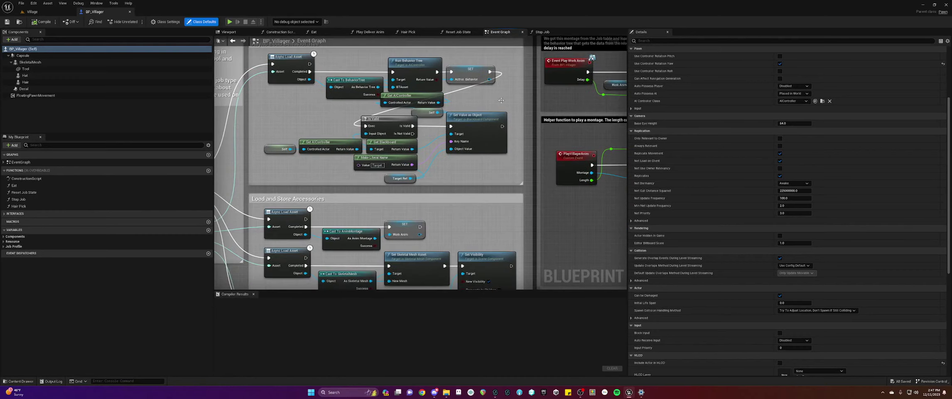
pyautogui.moveTo(465, 184); pyautogui.dragTo(469, 197, button='right')
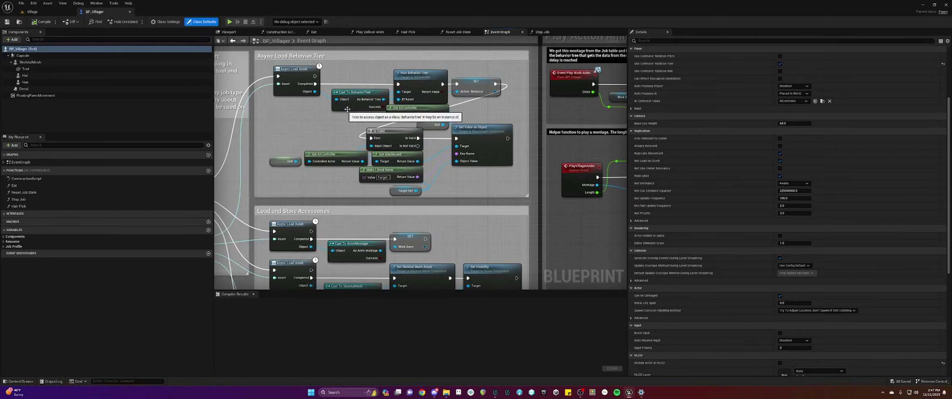
pyautogui.scroll(1, 339, 102)
pyautogui.moveTo(339, 102); pyautogui.dragTo(352, 148, button='right')
pyautogui.click(335, 71)
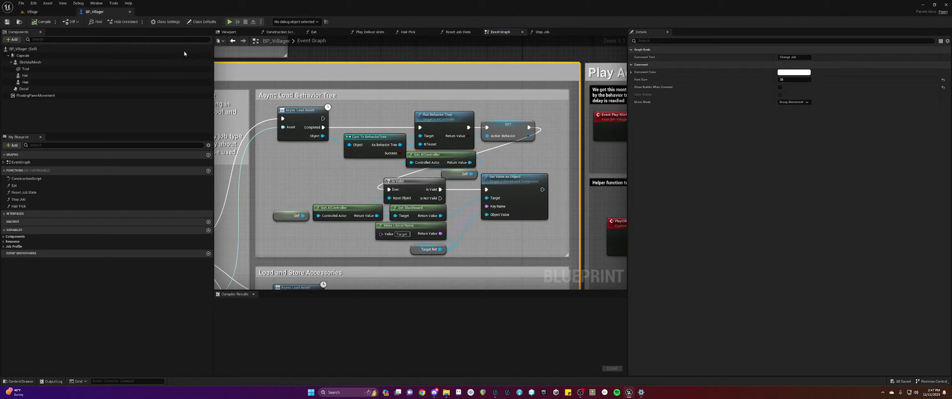
# Step: Return to the Village level and open the BT_Idle behavior tree from the Villagers' AI folder
pyautogui.click(32, 12)
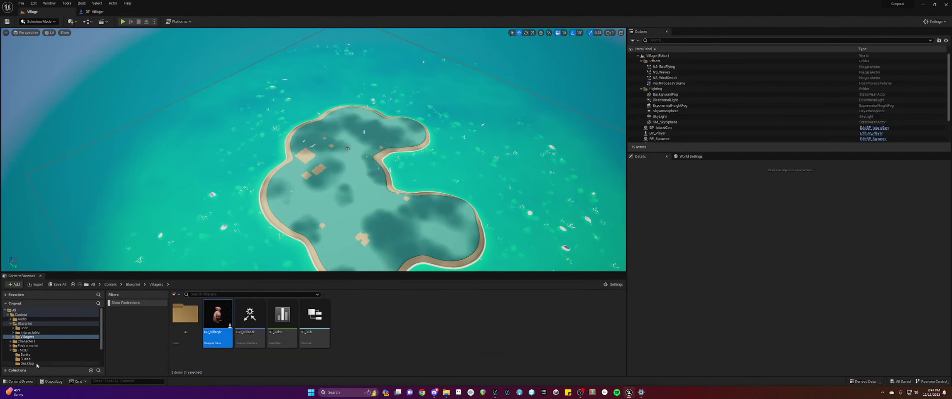
pyautogui.click(251, 355)
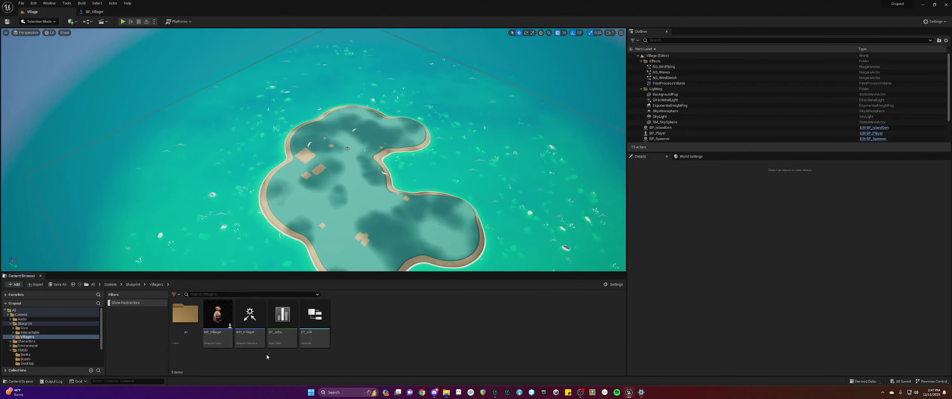
pyautogui.doubleClick(191, 319)
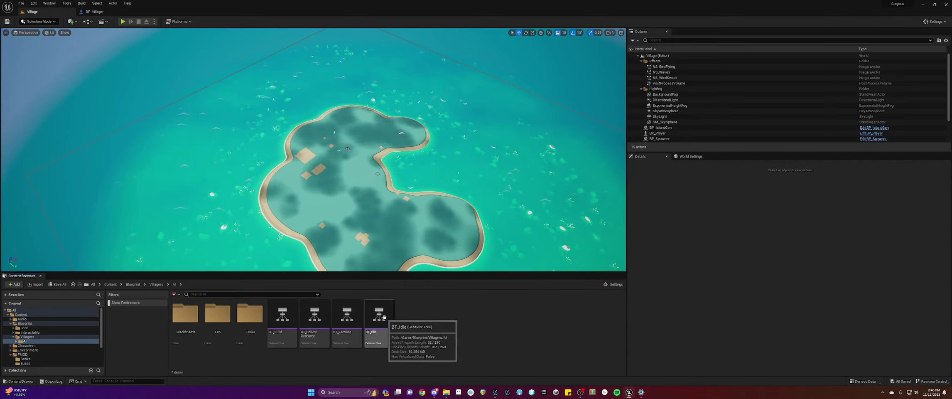
pyautogui.doubleClick(391, 331)
# Step: Examine the two sequences of BT_Idle and inspect the settings of the BTT_PlayNiagara task
pyautogui.moveTo(468, 134); pyautogui.dragTo(465, 121, button='right')
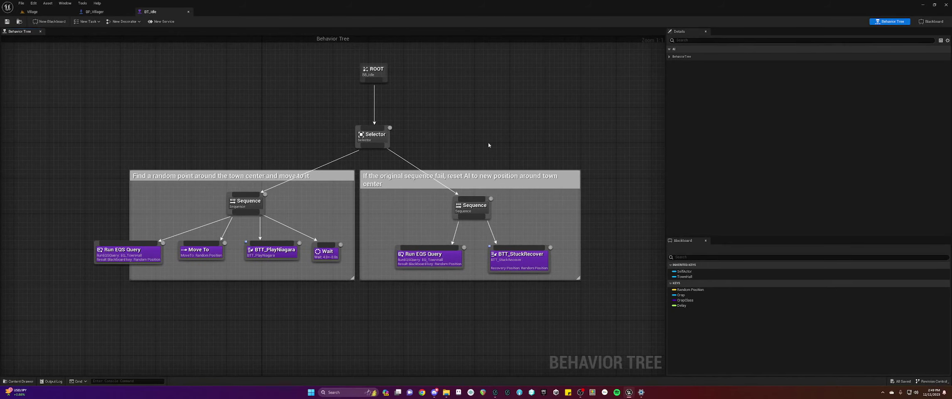
pyautogui.moveTo(488, 144); pyautogui.dragTo(476, 140, button='right')
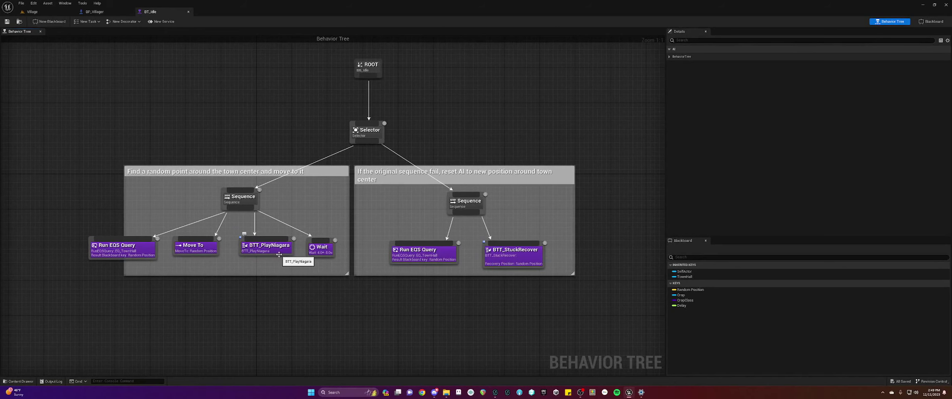
pyautogui.moveTo(279, 254); pyautogui.dragTo(305, 261, button='right')
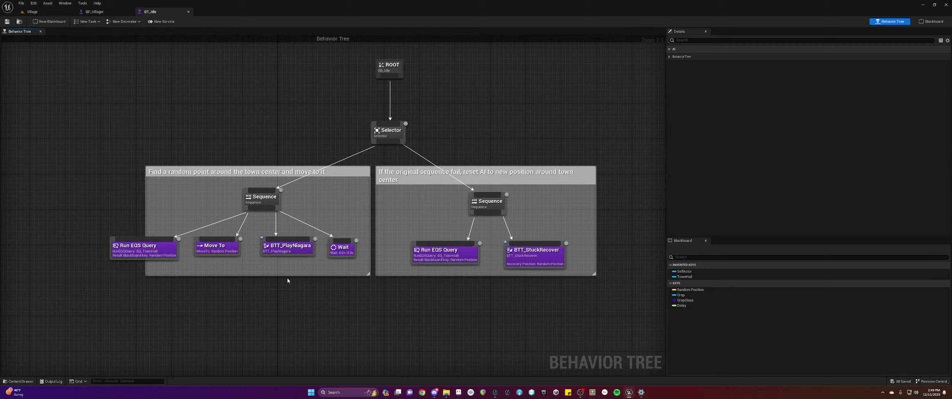
pyautogui.moveTo(318, 297)
pyautogui.mouseDown(button='right')
pyautogui.moveTo(298, 256)
pyautogui.moveTo(304, 295)
pyautogui.moveTo(331, 289)
pyautogui.moveTo(331, 298)
pyautogui.mouseUp(button='right')
pyautogui.scroll(1, 304, 295)
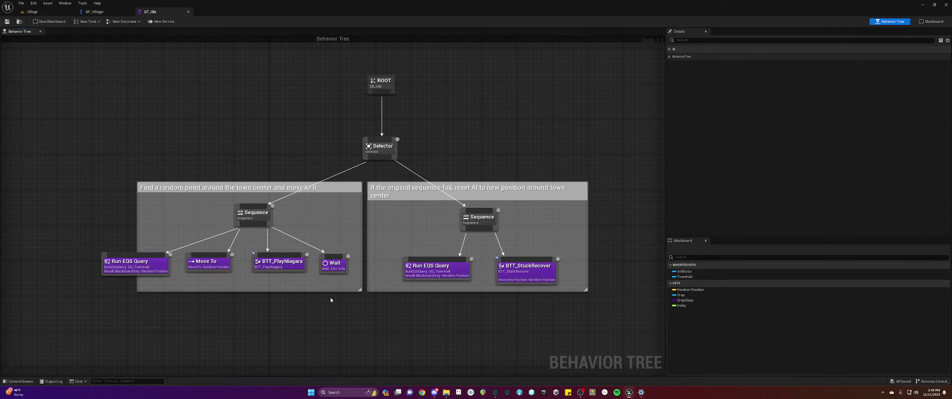
pyautogui.click(285, 262)
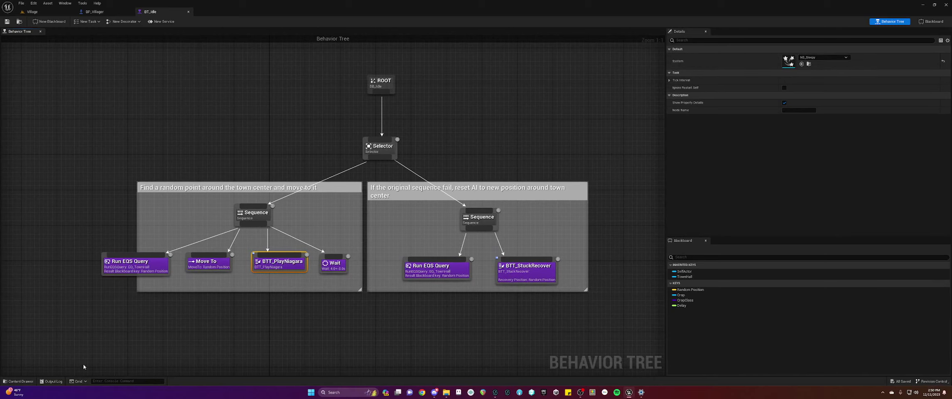
# Step: Search the project content for "sleep" and open the NS_Sleepy Niagara system in the Reference Viewer
pyautogui.moveTo(111, 212); pyautogui.dragTo(117, 139, button='right')
pyautogui.click(18, 381)
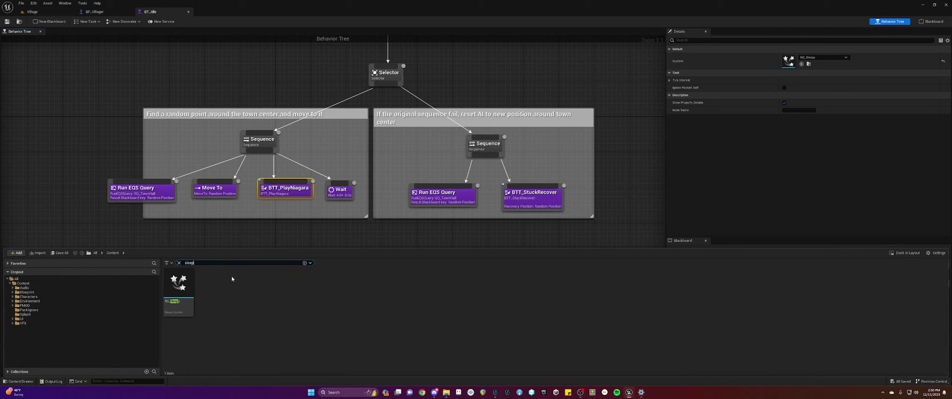
pyautogui.rightClick(183, 298)
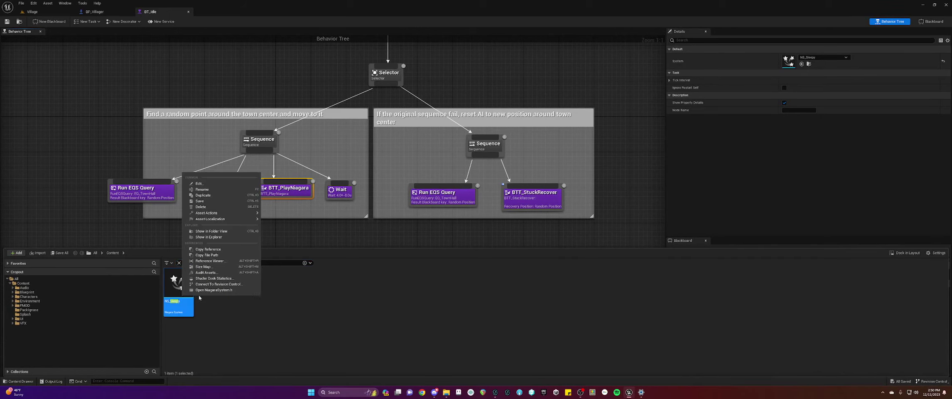
pyautogui.click(234, 260)
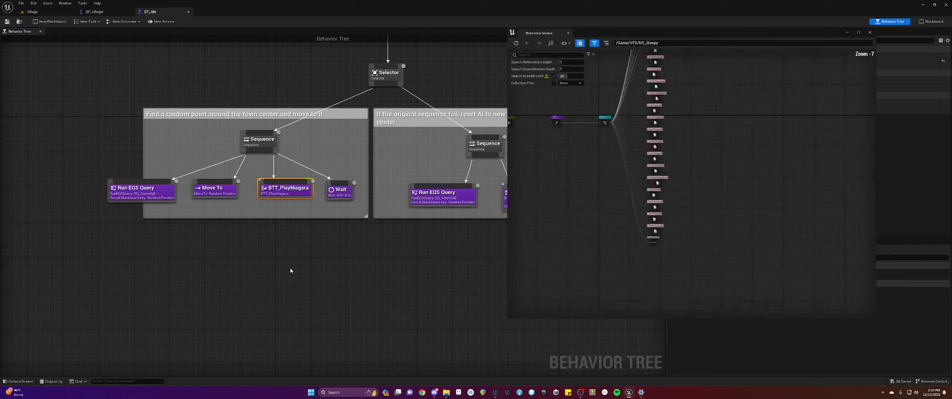
# Step: Trace which assets reference NS_Sleepy back to BT_Idle, and close the Reference Viewer
pyautogui.scroll(4, 642, 243)
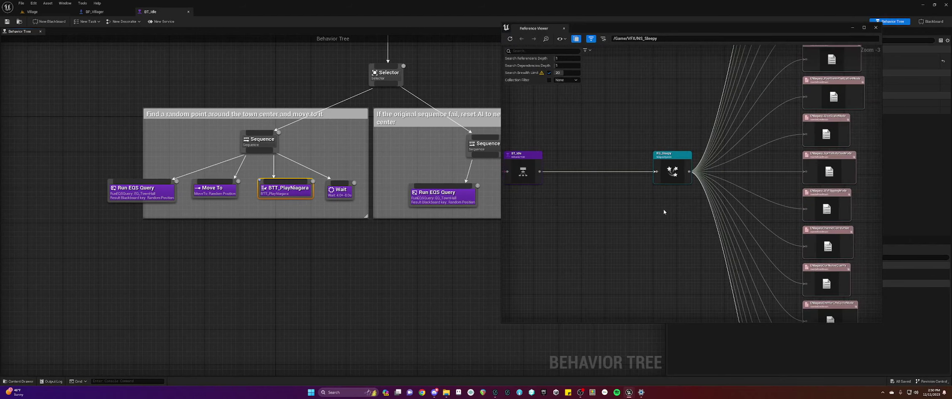
pyautogui.moveTo(836, 177); pyautogui.dragTo(787, 206, button='right')
pyautogui.moveTo(572, 239); pyautogui.dragTo(713, 235, button='right')
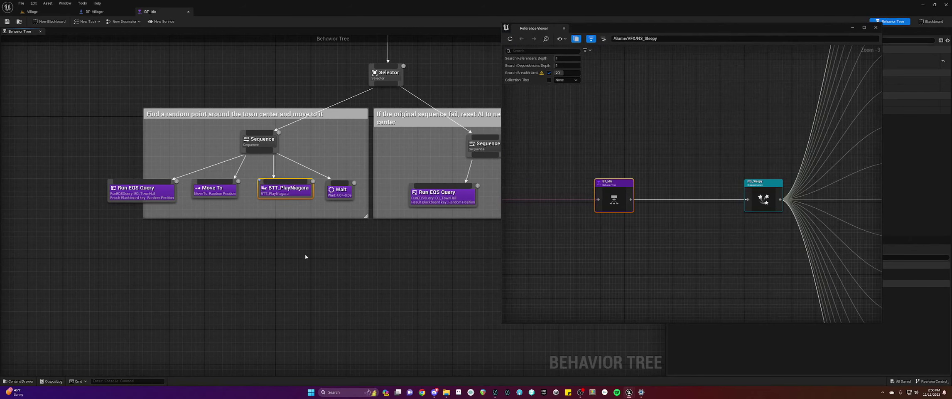
pyautogui.click(874, 28)
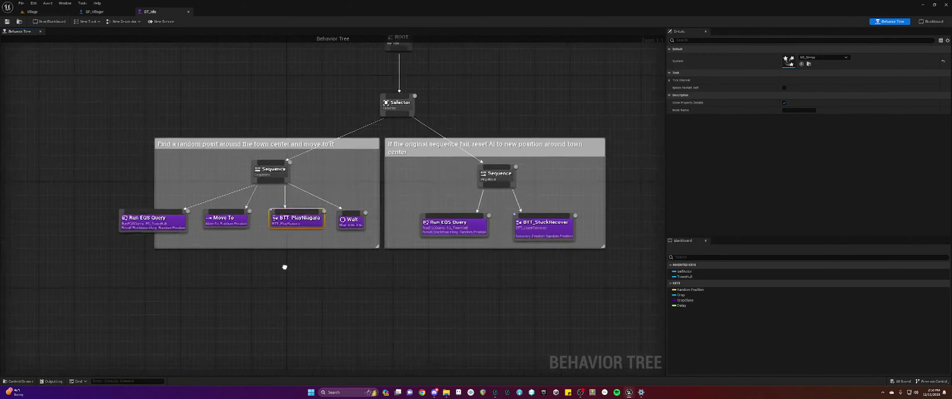
# Step: Open the BTT_PlayNiagara task blueprint, and switch to FMOD Studio to play back the Snore event
pyautogui.doubleClick(291, 222)
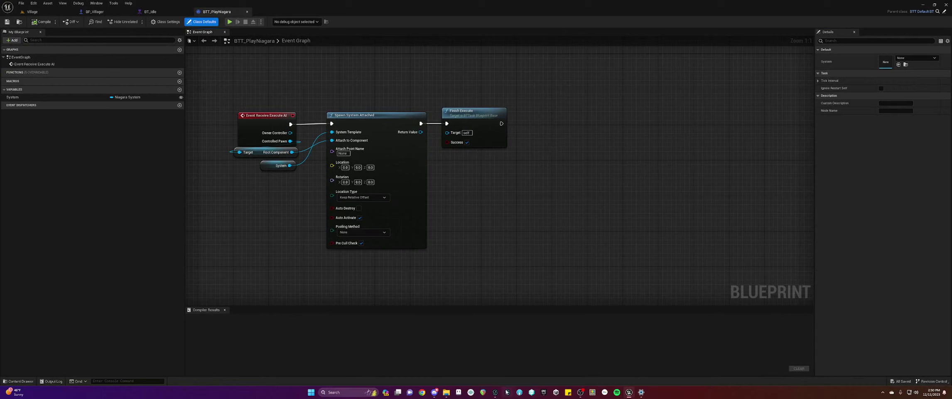
pyautogui.click(499, 393)
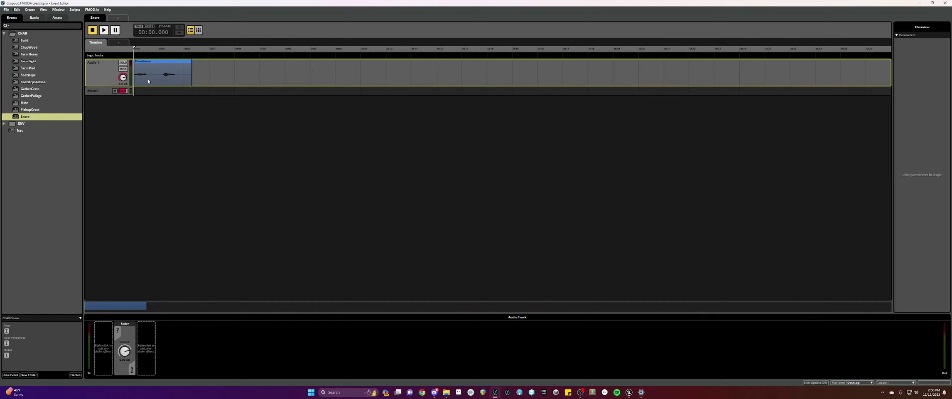
pyautogui.click(133, 92)
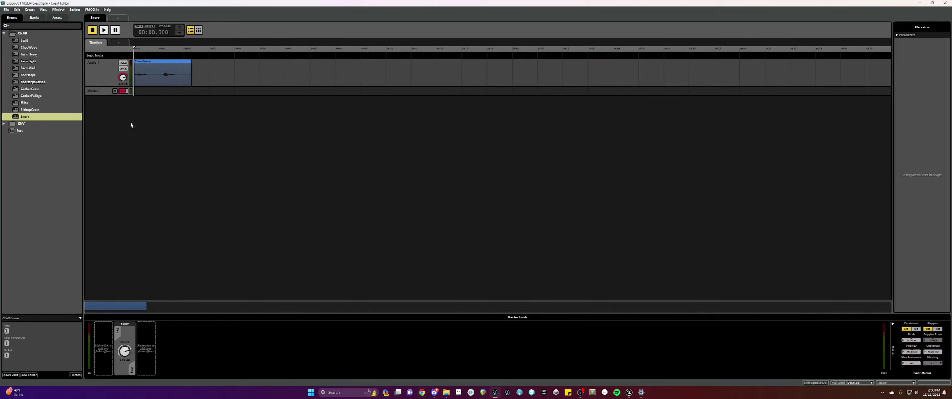
pyautogui.press('space')
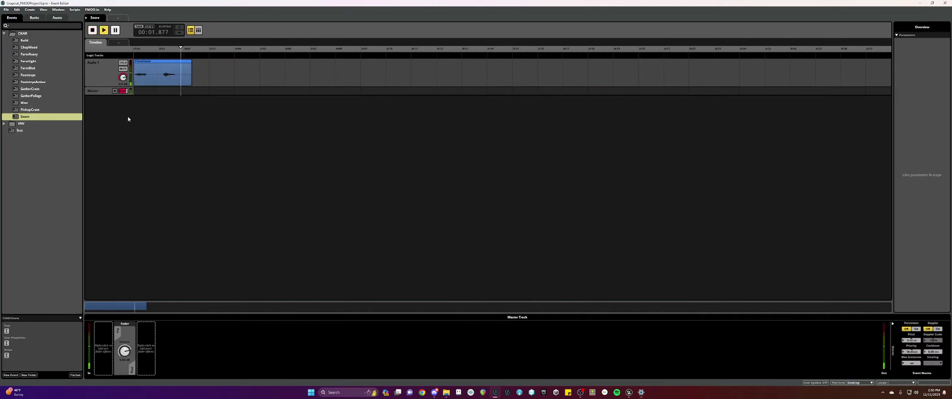
# Step: Add an FMOD Spatializer effect to the Snore event's Master track, build the banks and return to Unreal Editor
pyautogui.click(94, 66)
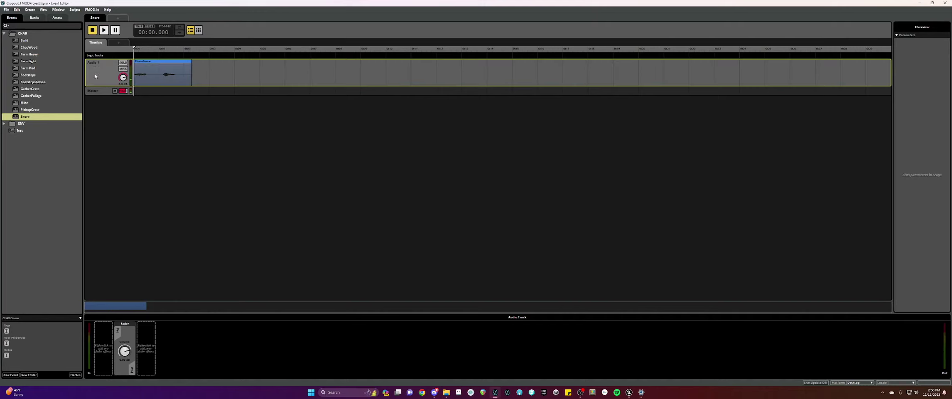
pyautogui.click(96, 92)
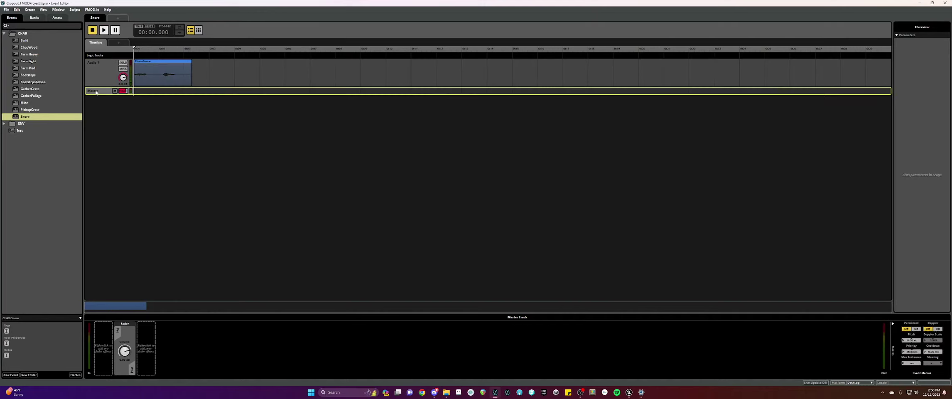
pyautogui.rightClick(145, 347)
pyautogui.moveTo(166, 349)
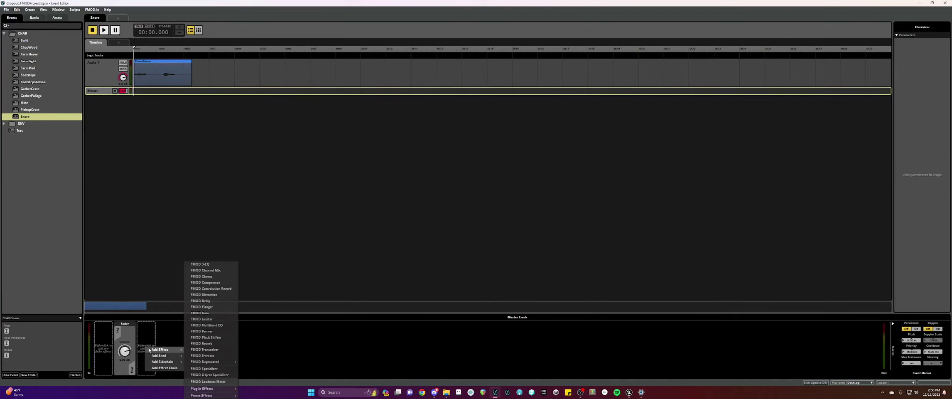
pyautogui.click(212, 368)
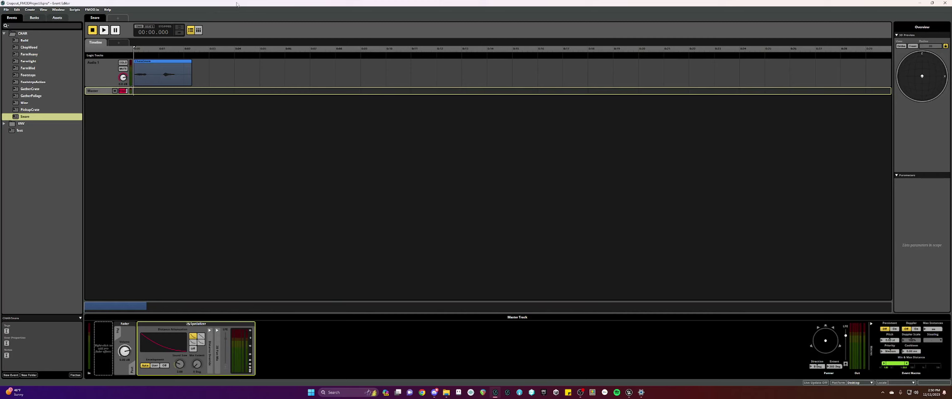
pyautogui.press('F7')
pyautogui.hotkey('alt', 'Tab')
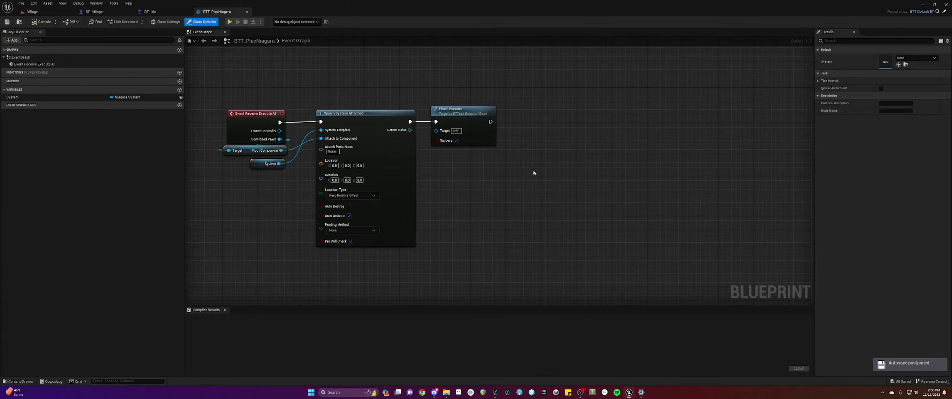
# Step: Add a Play Event at Location node after Finish Execute, assign the Snore event and expand its advanced inputs
pyautogui.moveTo(491, 121); pyautogui.dragTo(525, 124)
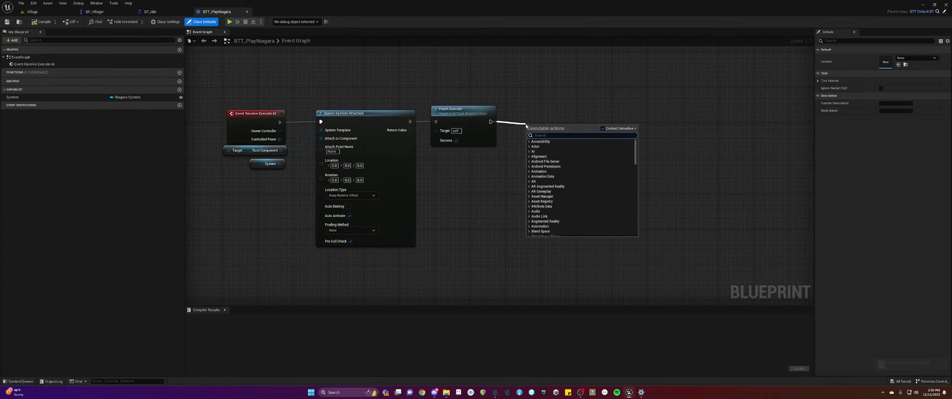
pyautogui.write('pla')
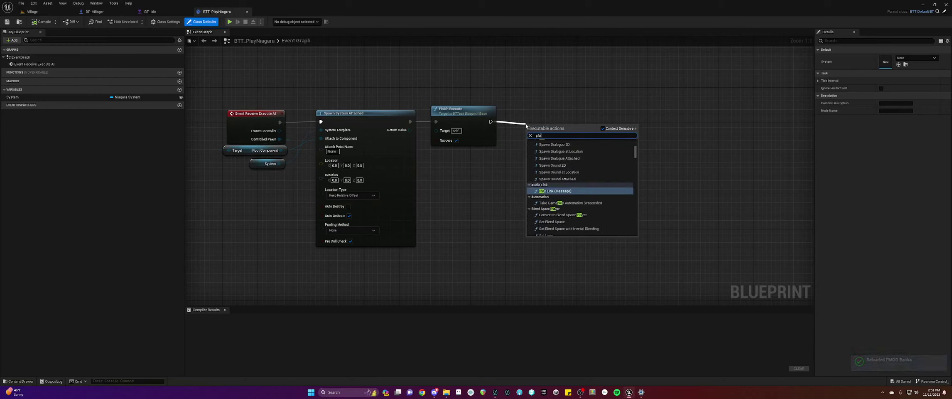
pyautogui.write('y eve')
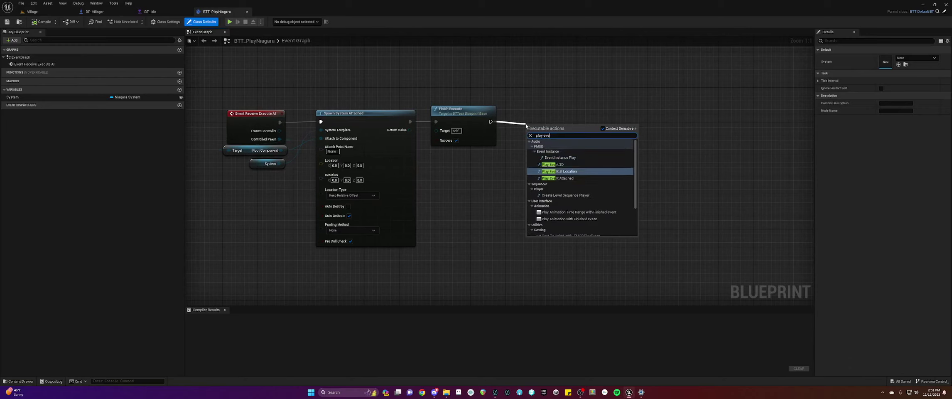
pyautogui.click(559, 171)
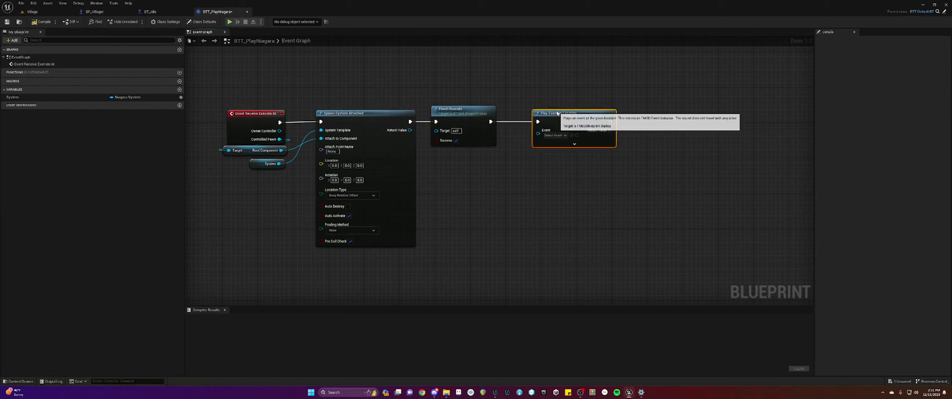
pyautogui.click(554, 135)
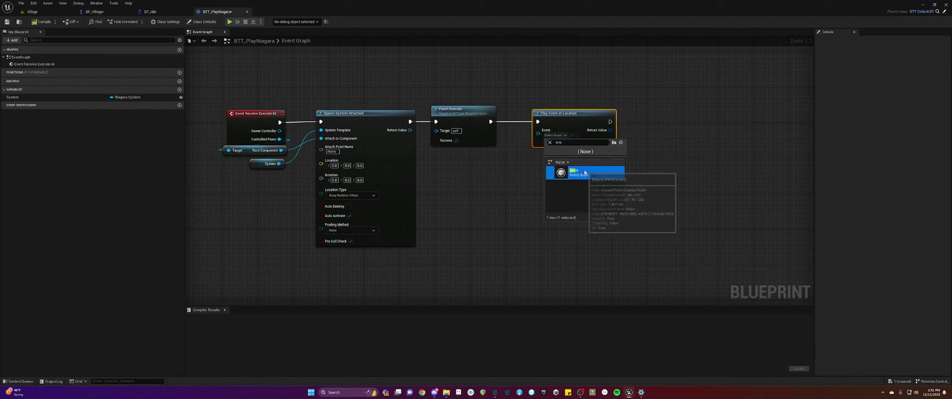
pyautogui.click(575, 172)
pyautogui.click(573, 140)
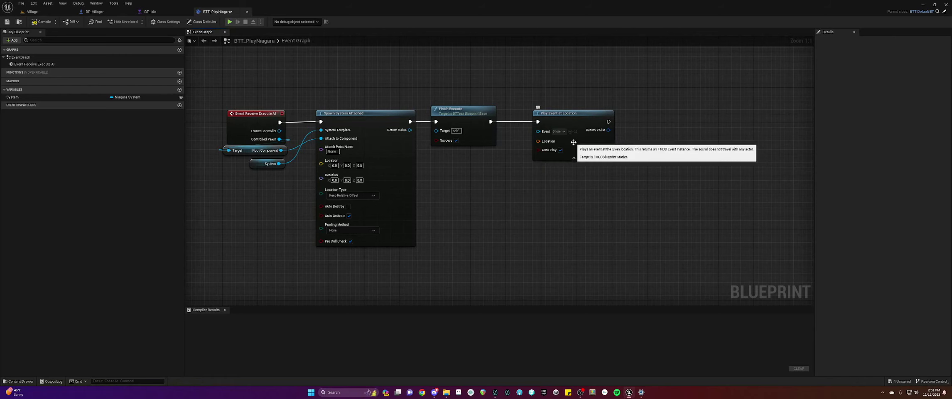
pyautogui.moveTo(575, 157); pyautogui.dragTo(570, 186, button='right')
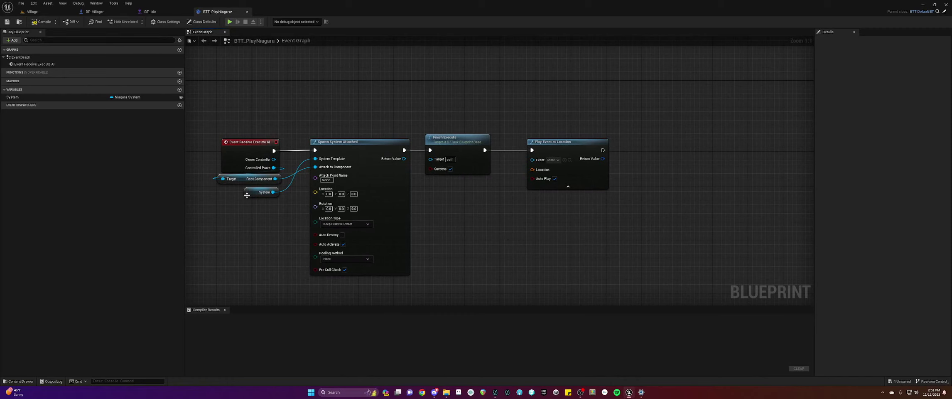
# Step: Try feeding the Root Component's Get World Location into the Location input of Play Event at Location
pyautogui.moveTo(247, 196); pyautogui.dragTo(245, 183, button='right')
pyautogui.click(236, 137)
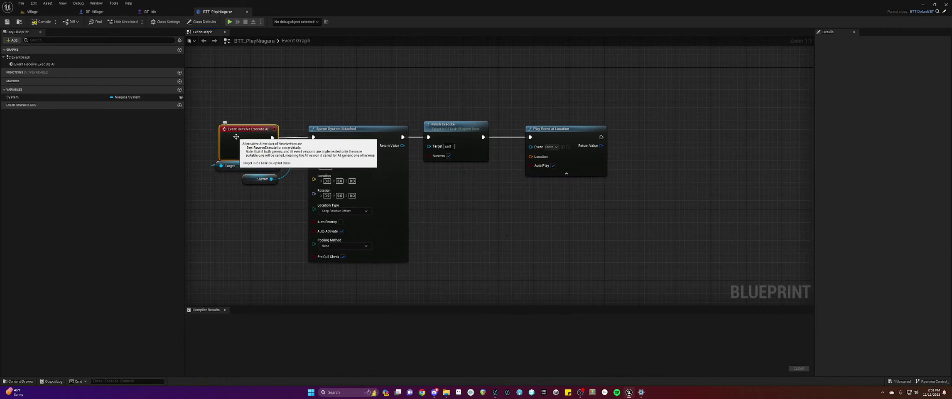
pyautogui.click(235, 170)
pyautogui.moveTo(237, 204); pyautogui.dragTo(239, 193, button='right')
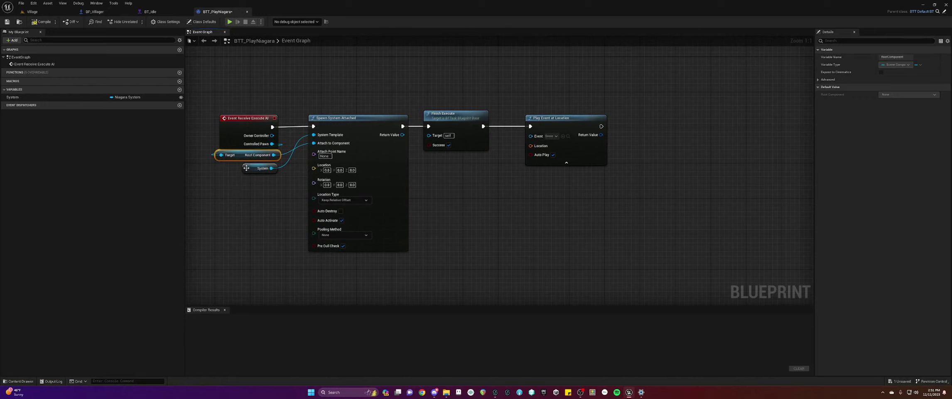
pyautogui.moveTo(282, 193)
pyautogui.mouseDown(button='right')
pyautogui.moveTo(263, 204)
pyautogui.moveTo(277, 203)
pyautogui.mouseUp(button='right')
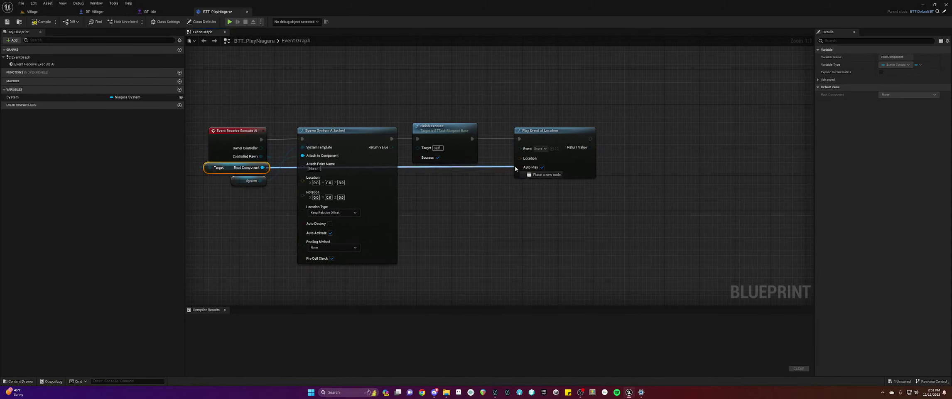
pyautogui.moveTo(515, 168); pyautogui.dragTo(531, 90)
pyautogui.write('get')
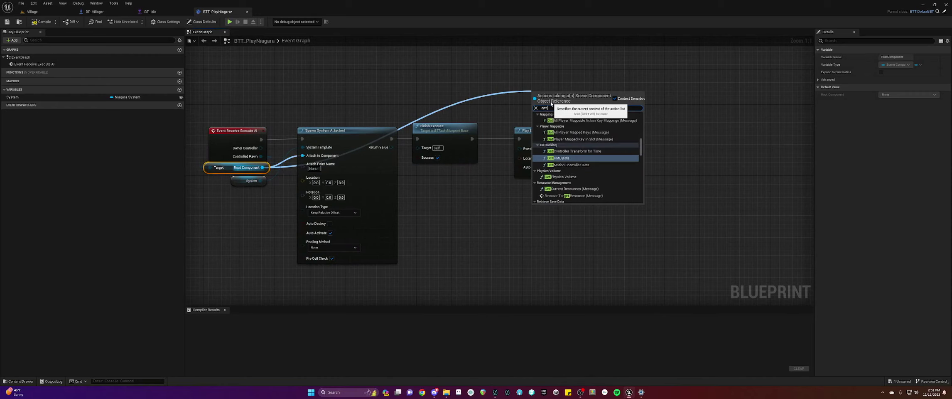
pyautogui.write(' loc')
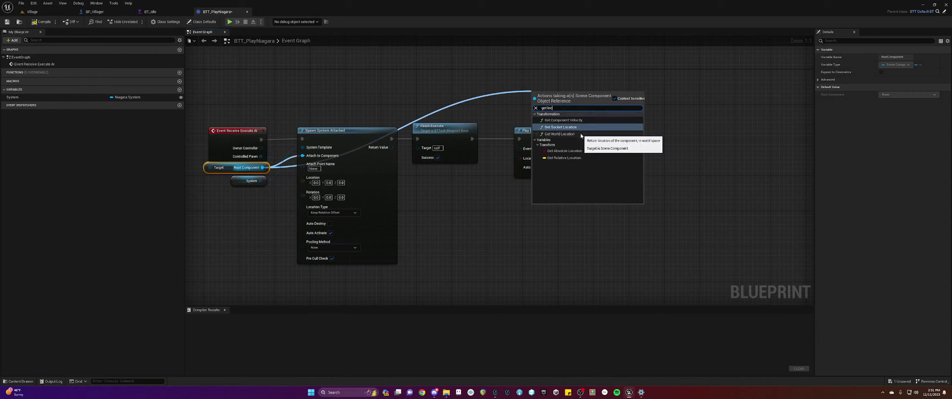
pyautogui.click(581, 134)
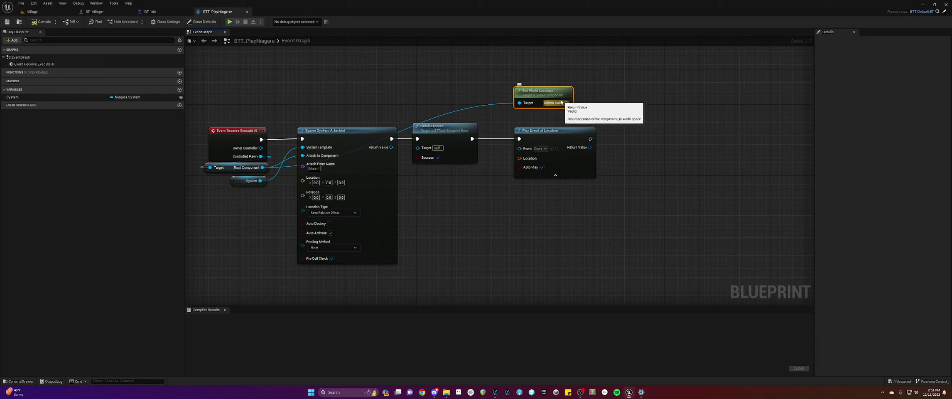
pyautogui.moveTo(567, 99); pyautogui.dragTo(552, 135)
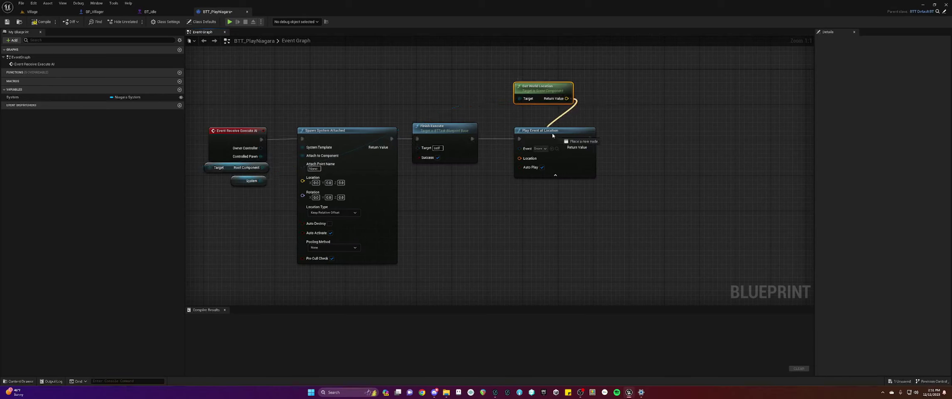
pyautogui.moveTo(523, 159); pyautogui.dragTo(523, 160)
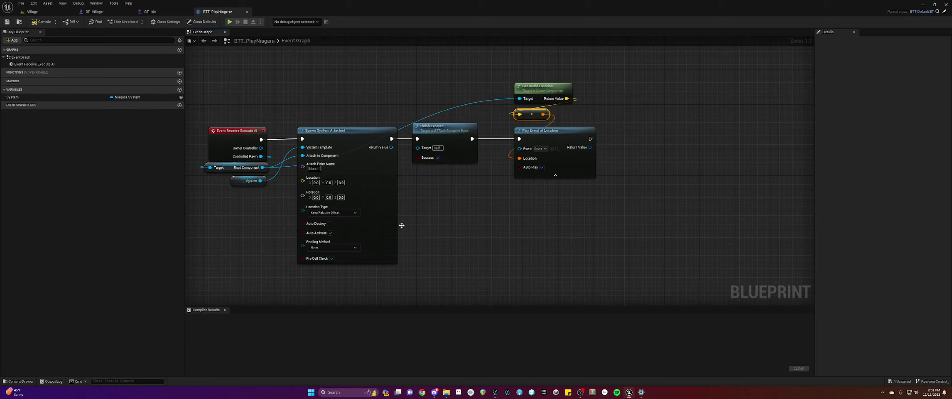
# Step: Add a Get World Transform node from the Root Component and place it above Get World Location
pyautogui.moveTo(262, 167); pyautogui.dragTo(503, 65)
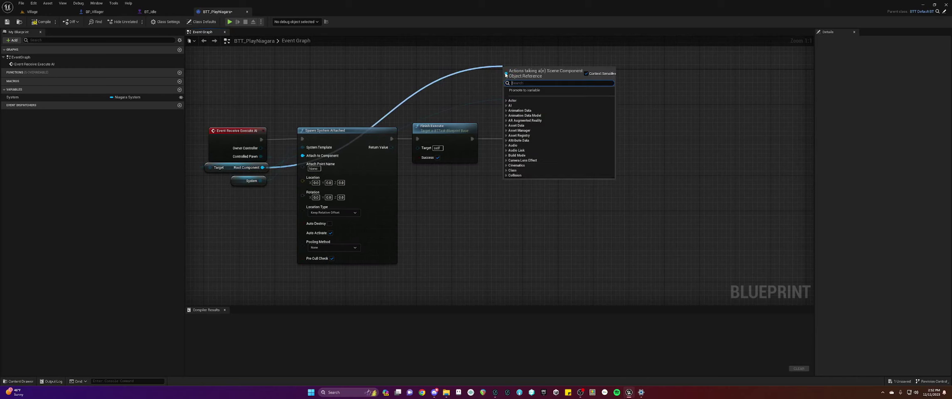
pyautogui.write('get t')
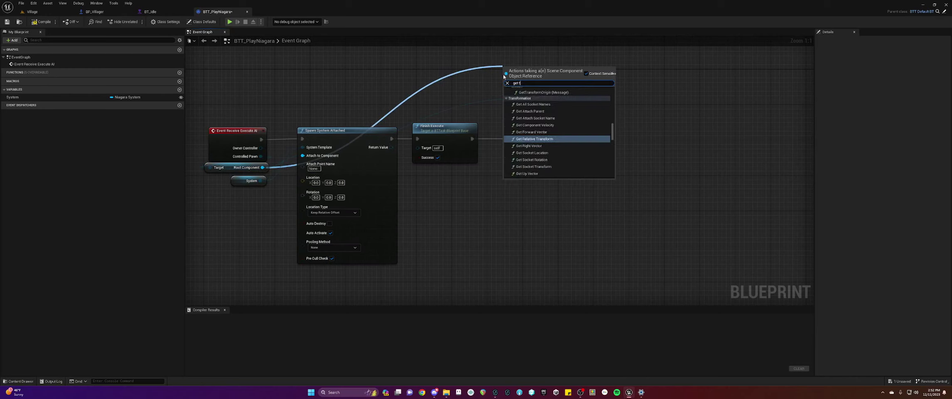
pyautogui.write('rams')
pyautogui.press('BackSpace')
pyautogui.press('BackSpace')
pyautogui.press('BackSpace')
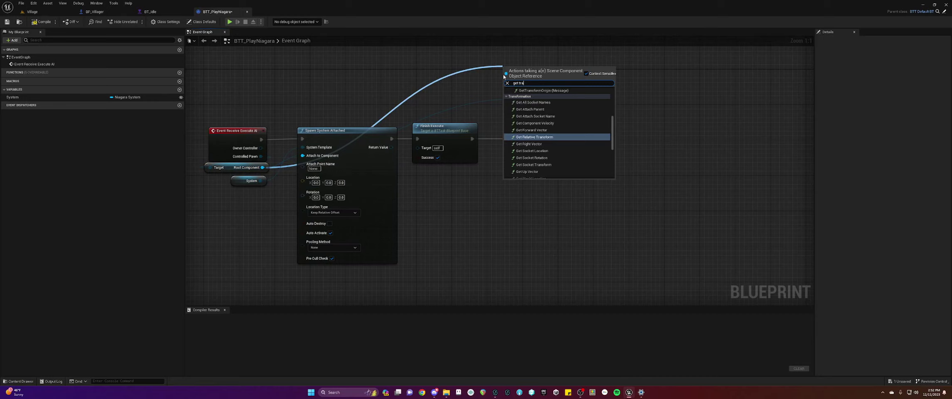
pyautogui.write('nsform')
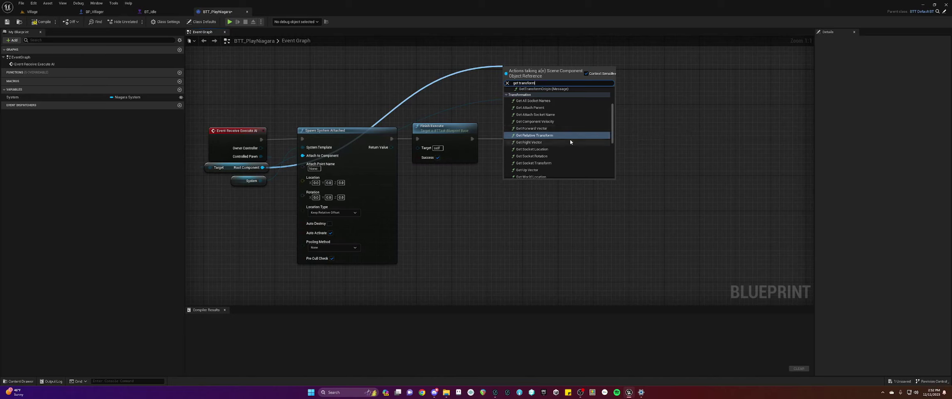
pyautogui.scroll(-2, 569, 139)
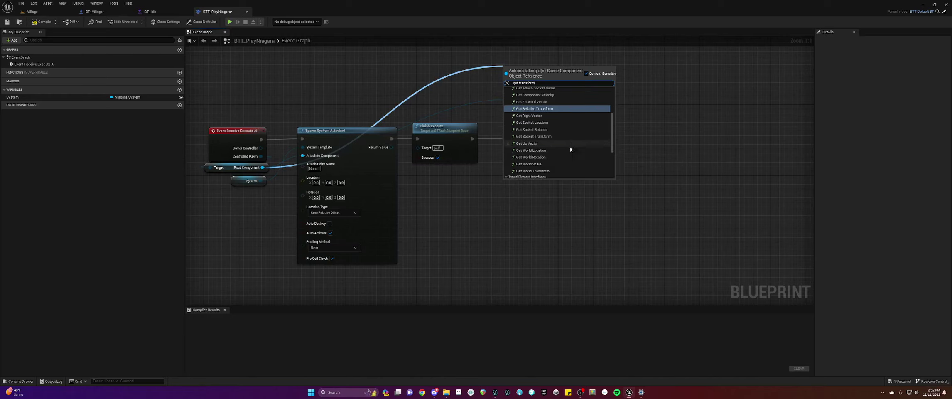
pyautogui.click(535, 171)
pyautogui.moveTo(529, 70); pyautogui.dragTo(542, 61)
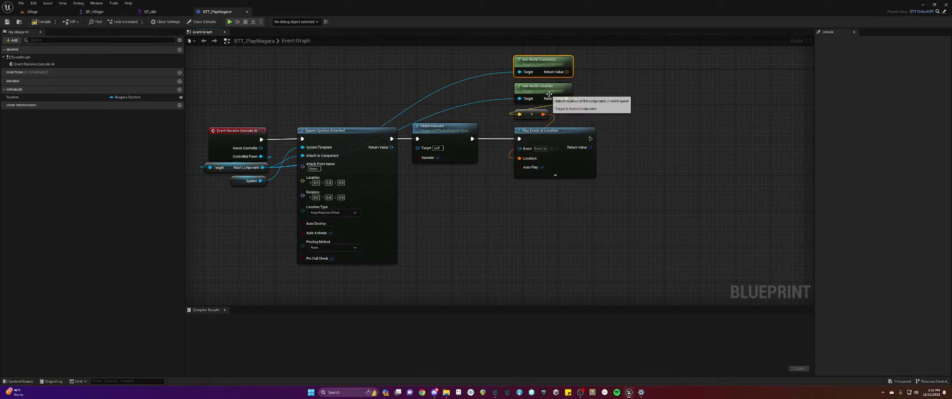
# Step: Delete the Get World Location and conversion nodes, and connect Get World Transform's return value to Play Event at Location's Location input
pyautogui.click(543, 89)
pyautogui.press('Delete')
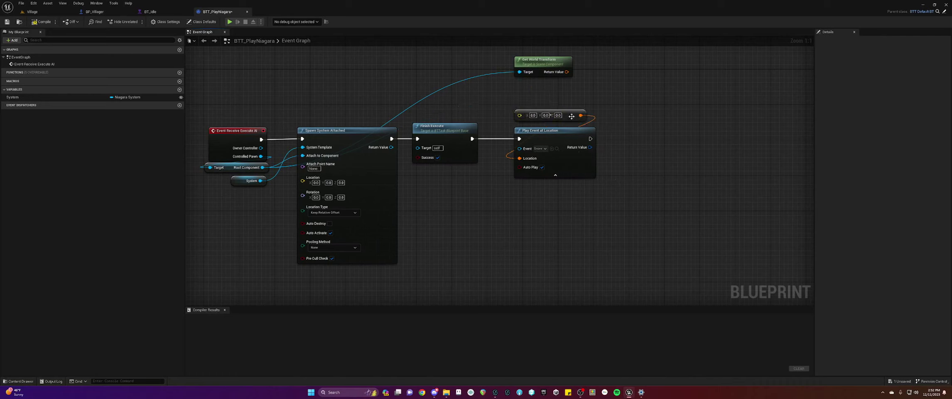
pyautogui.click(572, 116)
pyautogui.press('Delete')
pyautogui.moveTo(555, 63); pyautogui.dragTo(547, 154)
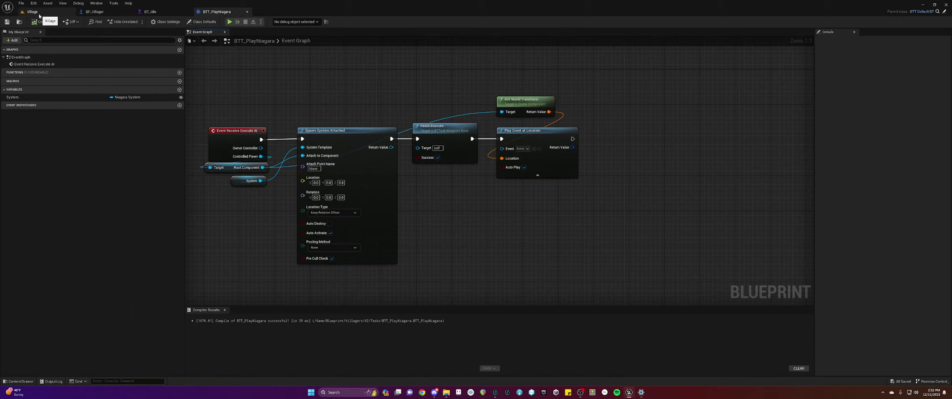
# Step: Return to the Village level and play-test it to check the idle villagers' snore sound
pyautogui.click(40, 15)
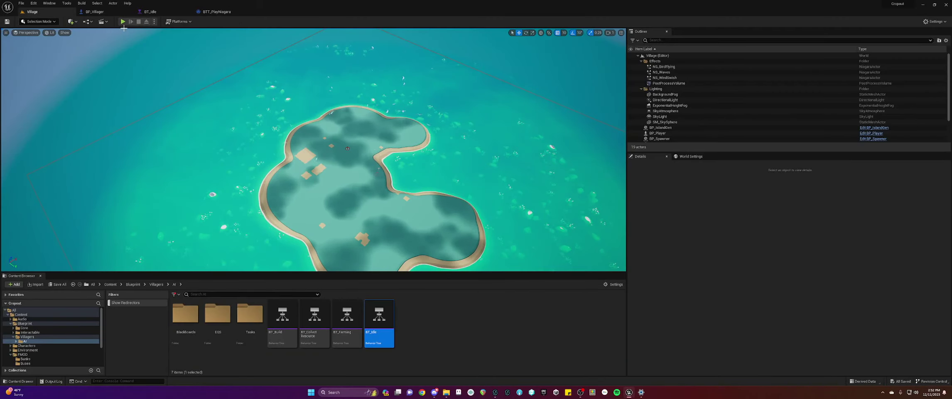
pyautogui.click(123, 22)
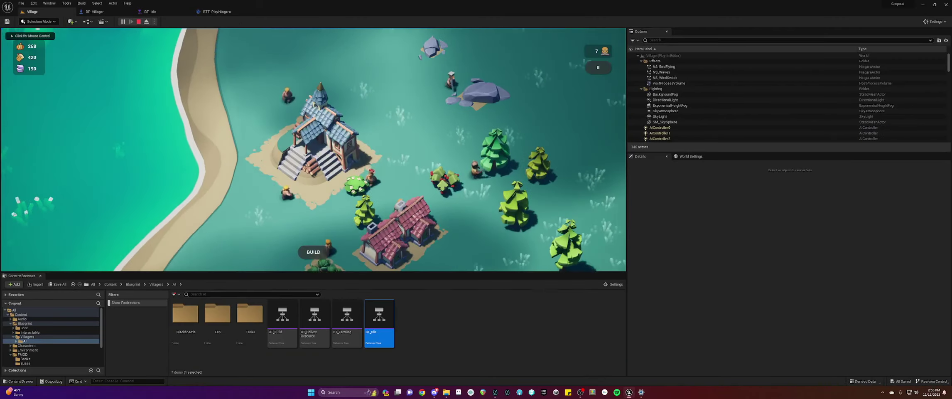
pyautogui.click(313, 149)
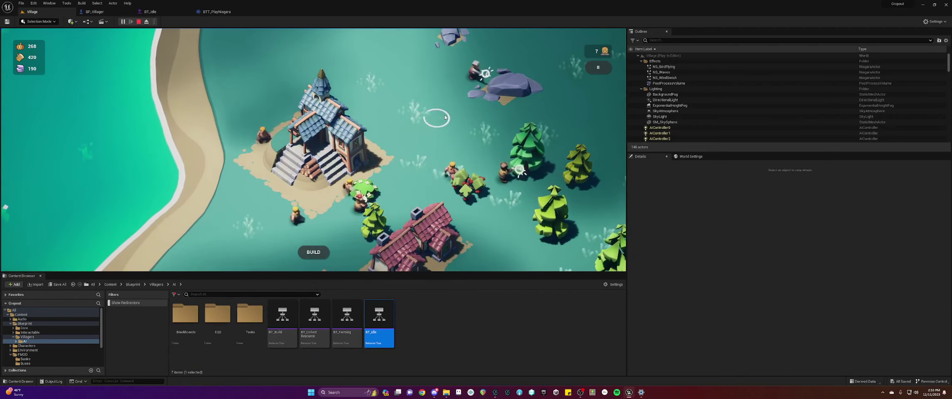
# Step: Play-test the Village level by moving close to and away from idle villagers to judge the snore's attenuation, and end the session
pyautogui.moveTo(424, 128); pyautogui.dragTo(635, 81)
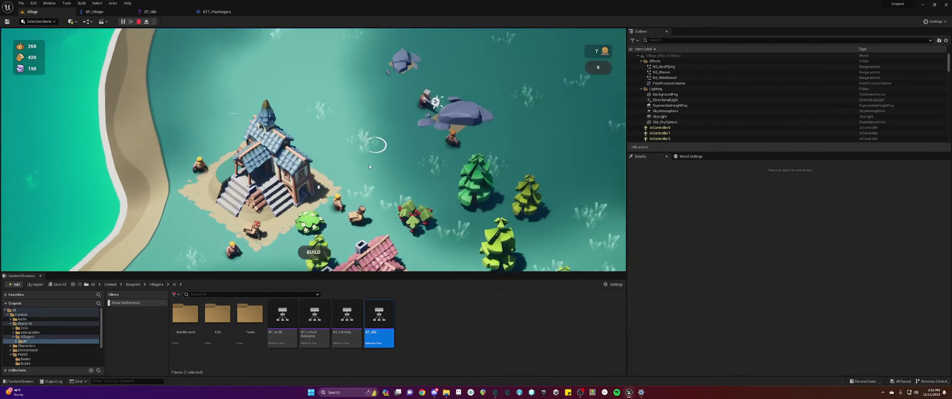
pyautogui.scroll(3, 373, 144)
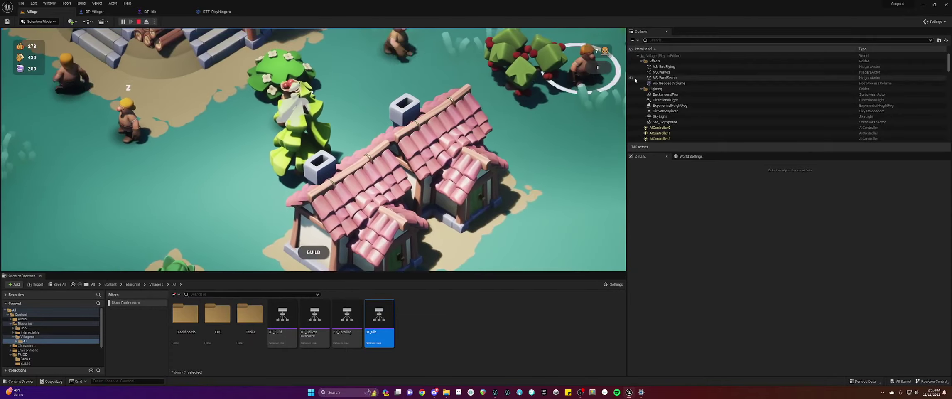
pyautogui.moveTo(187, 83); pyautogui.dragTo(420, 99)
pyautogui.scroll(2, 419, 99)
pyautogui.scroll(5, 408, 142)
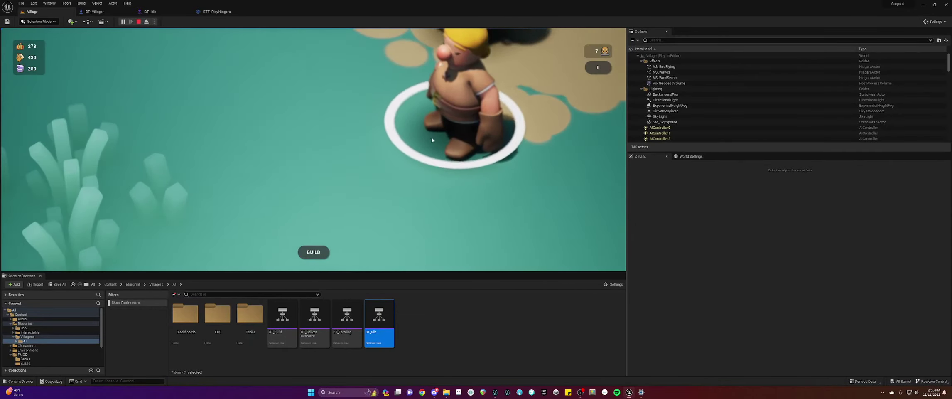
pyautogui.moveTo(414, 197); pyautogui.dragTo(372, 225)
pyautogui.scroll(-5, 488, 233)
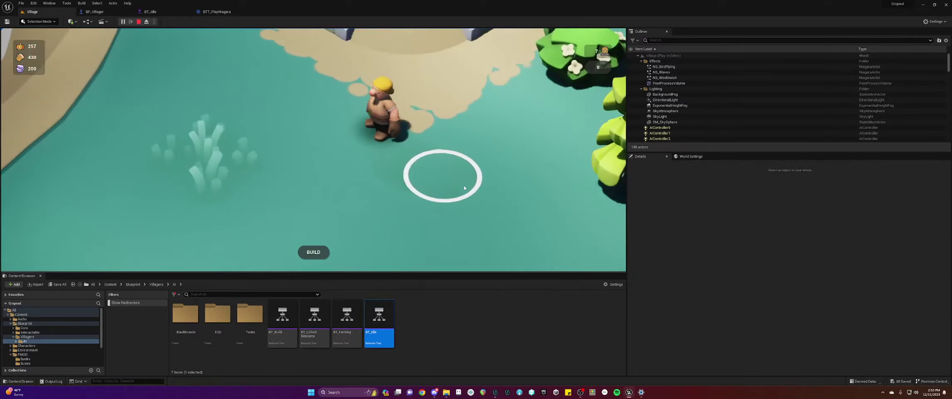
pyautogui.scroll(-6, 464, 188)
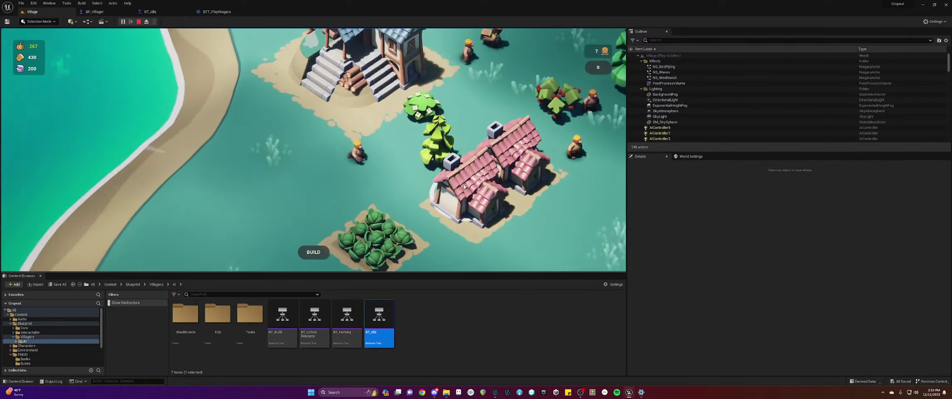
pyautogui.press('Escape')
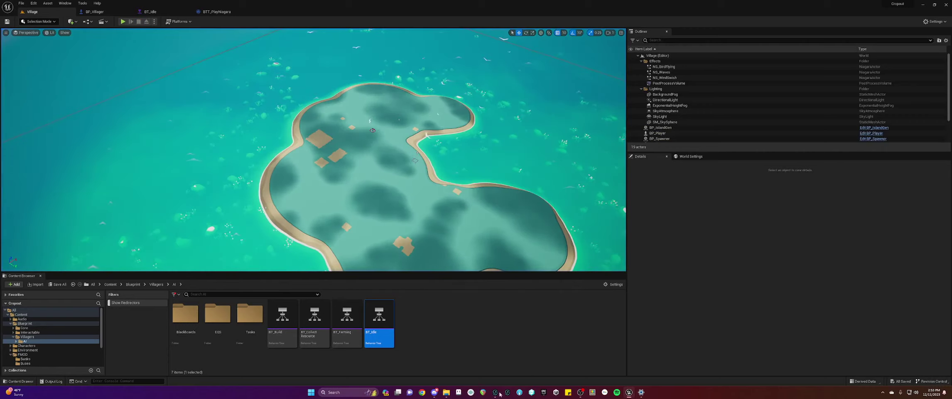
# Step: Switch to the Snore event in FMOD Studio, return to the Unreal Editor, and play-test the village around the town hall
pyautogui.click(499, 393)
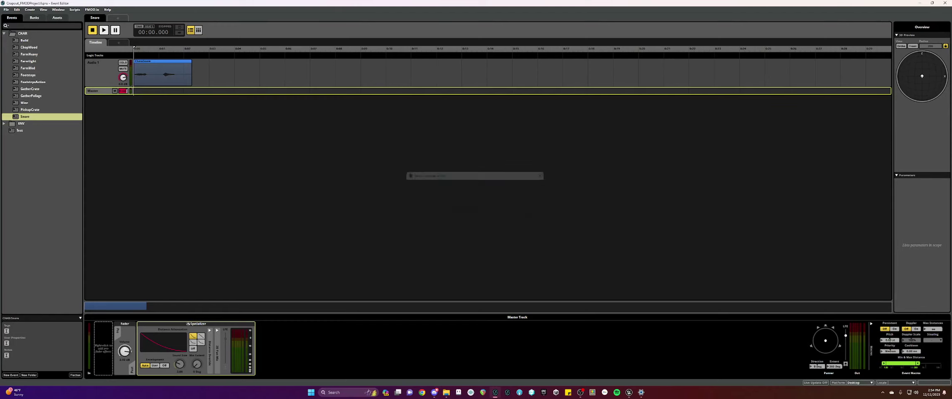
pyautogui.click(629, 392)
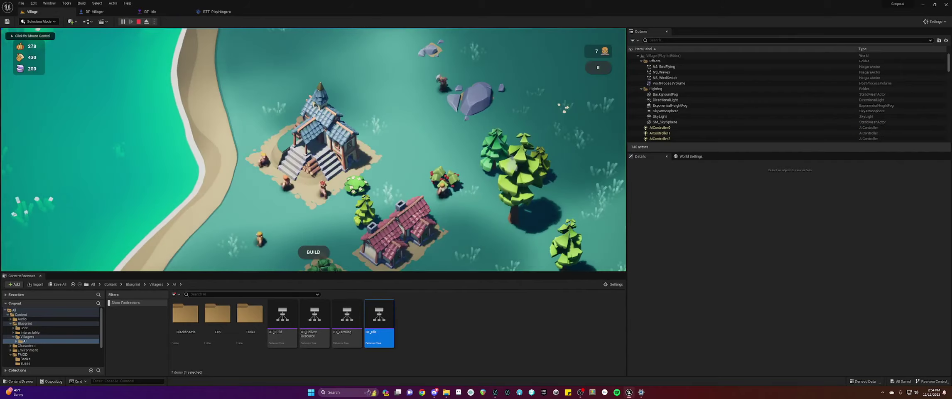
pyautogui.scroll(3, 346, 210)
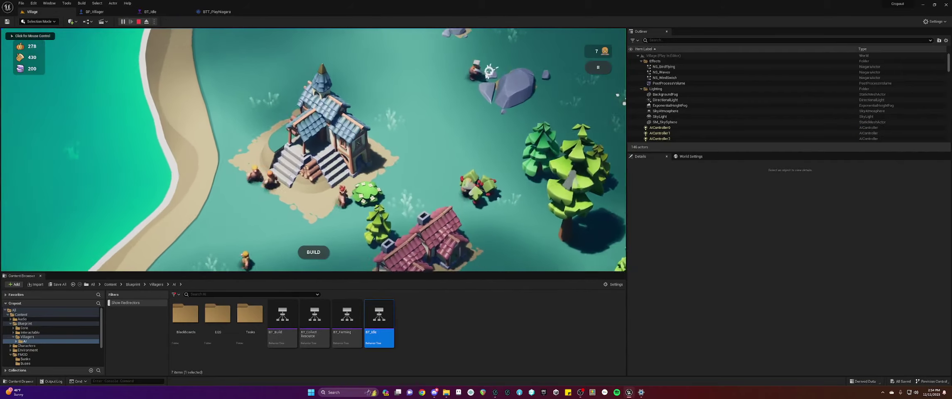
pyautogui.scroll(2, 360, 137)
pyautogui.moveTo(359, 137); pyautogui.dragTo(400, 201)
pyautogui.scroll(-2, 400, 201)
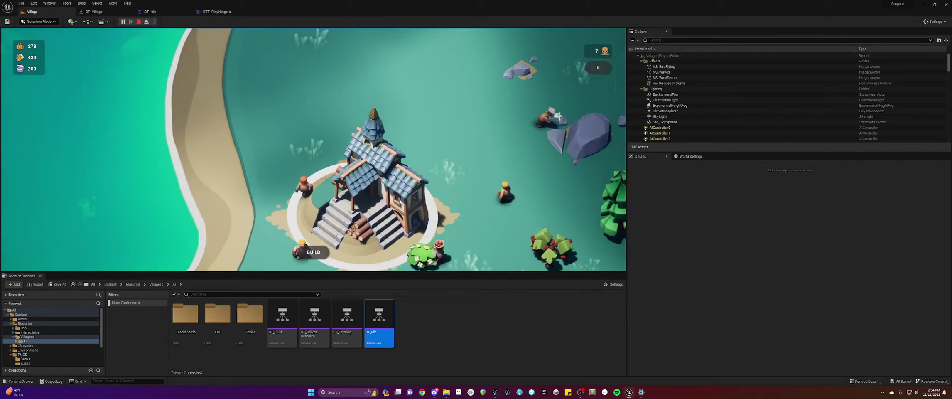
pyautogui.scroll(-2, 400, 201)
pyautogui.moveTo(470, 216); pyautogui.dragTo(323, 279)
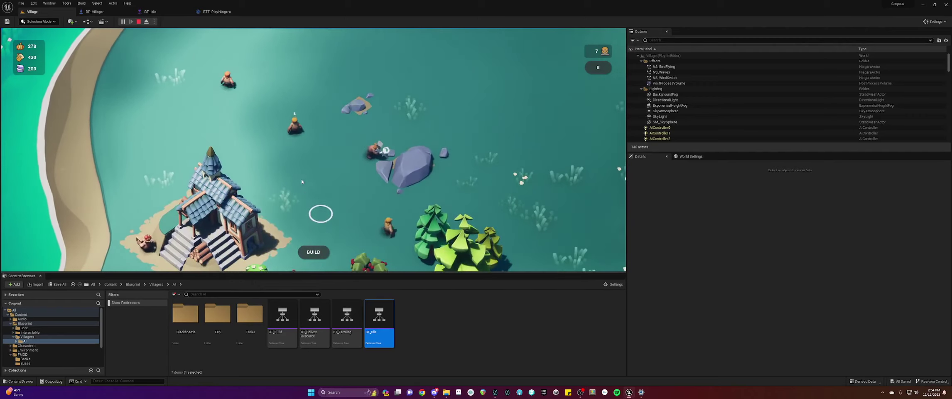
# Step: Compare the snore's loudness near and far from the sleeping villagers by the rocks, and end the play session
pyautogui.scroll(3, 302, 181)
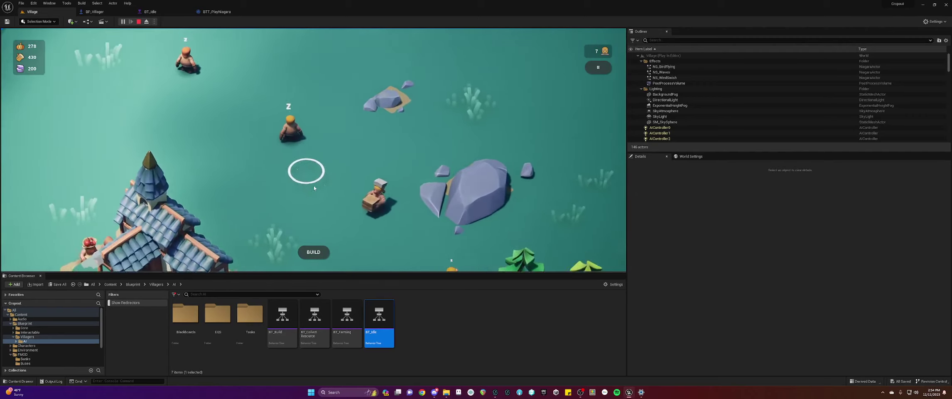
pyautogui.scroll(3, 329, 215)
pyautogui.moveTo(314, 188); pyautogui.dragTo(310, 72)
pyautogui.scroll(-4, 331, 106)
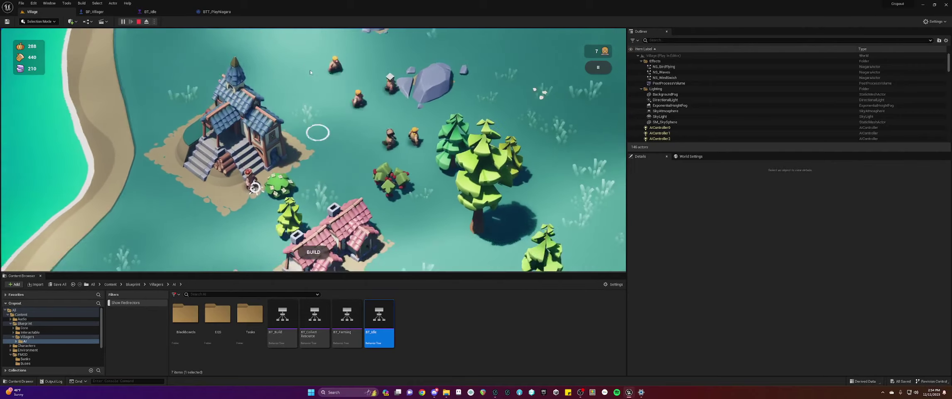
pyautogui.scroll(-3, 310, 72)
pyautogui.scroll(4, 343, 128)
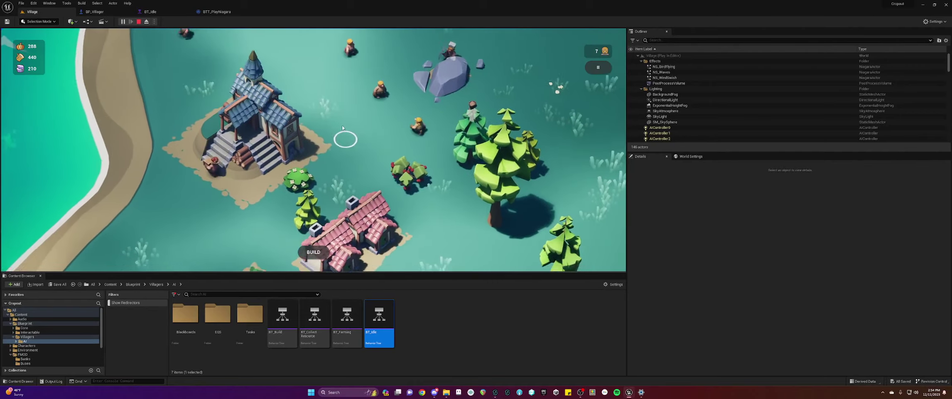
pyautogui.moveTo(343, 128); pyautogui.dragTo(341, 170)
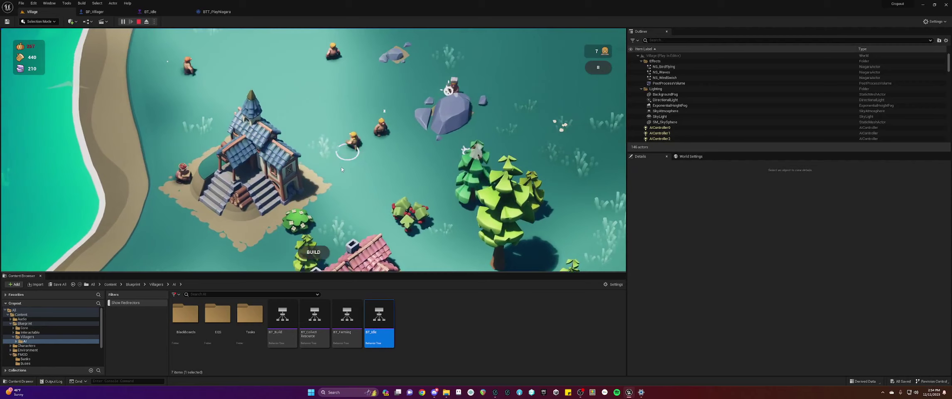
pyautogui.press('Escape')
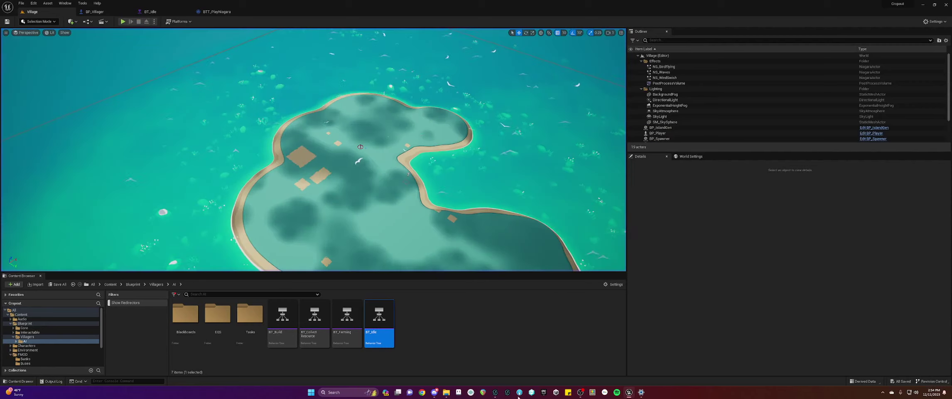
# Step: Examine the audio instrument on the Snore event's timeline in FMOD Studio and return to the Unreal Editor
pyautogui.click(496, 393)
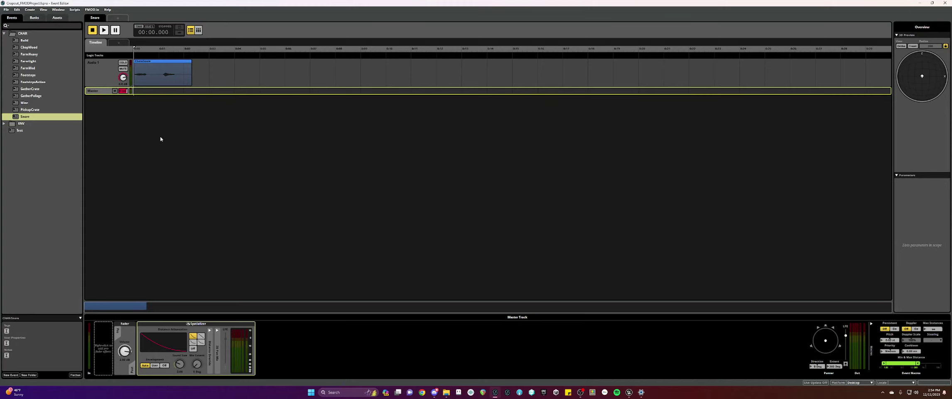
pyautogui.click(148, 81)
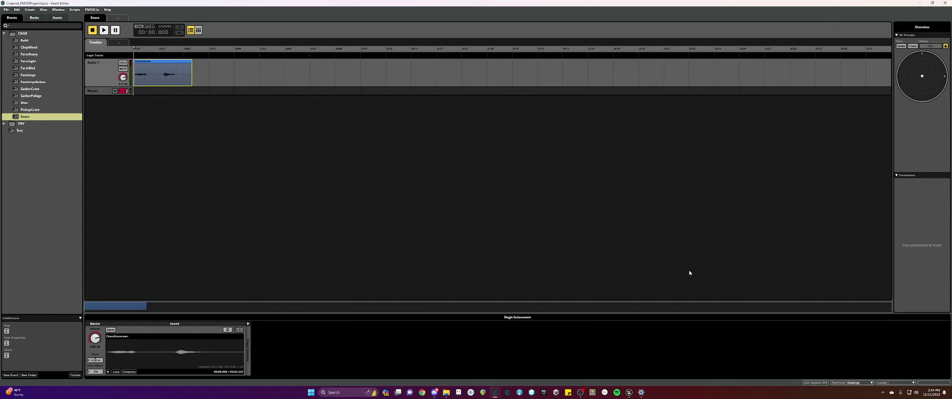
pyautogui.click(629, 392)
# Step: Start another play-test of the Village level and choose a House from the build options for placement
pyautogui.click(405, 170)
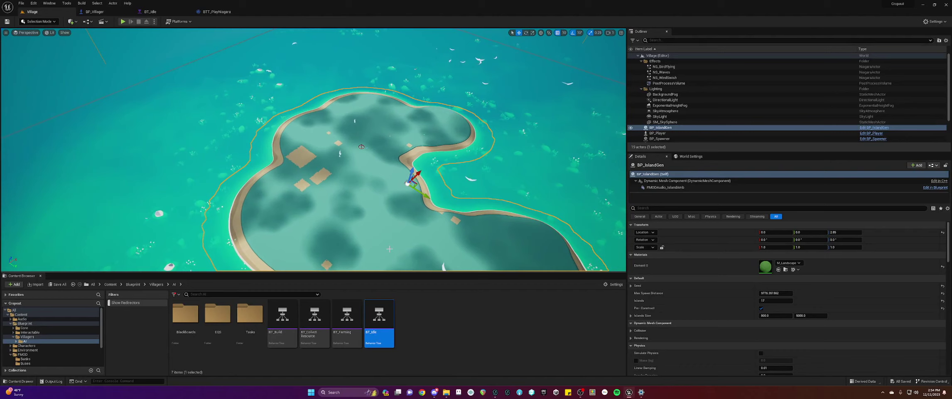
pyautogui.click(123, 21)
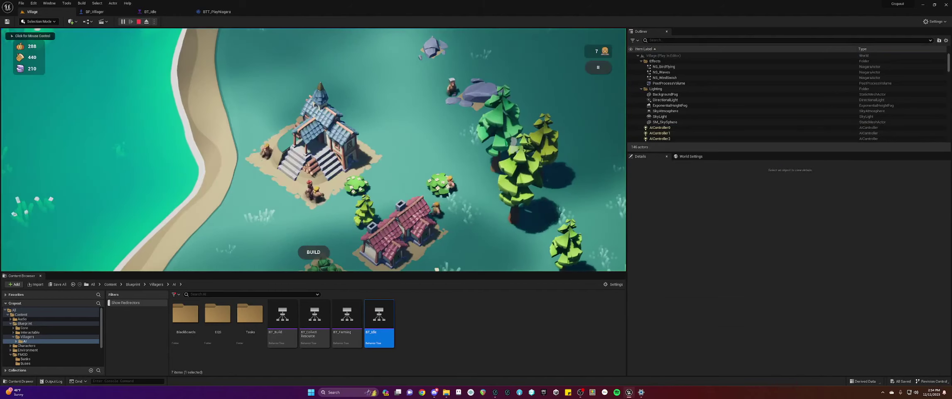
pyautogui.moveTo(482, 261); pyautogui.dragTo(348, 226)
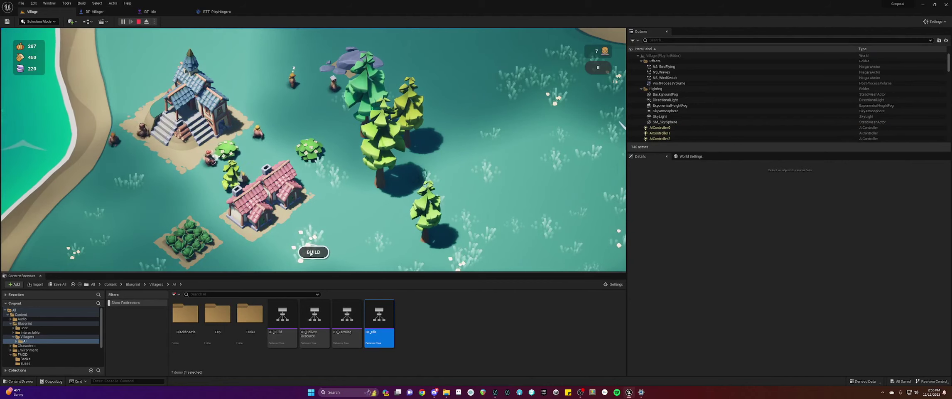
pyautogui.click(314, 251)
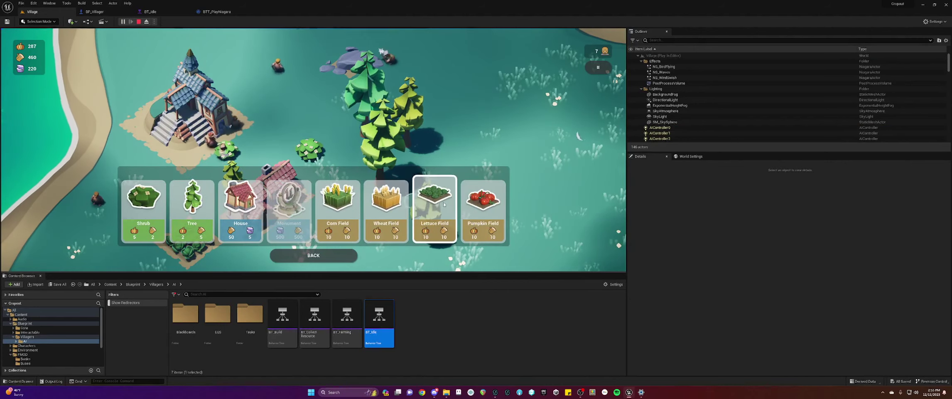
pyautogui.click(240, 206)
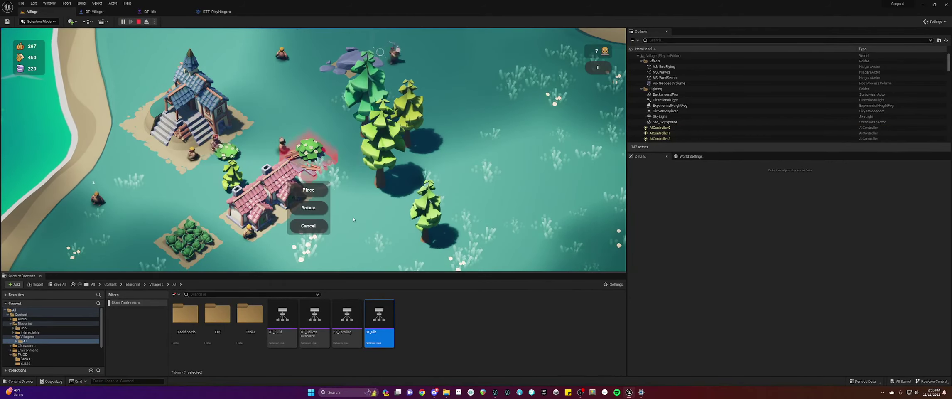